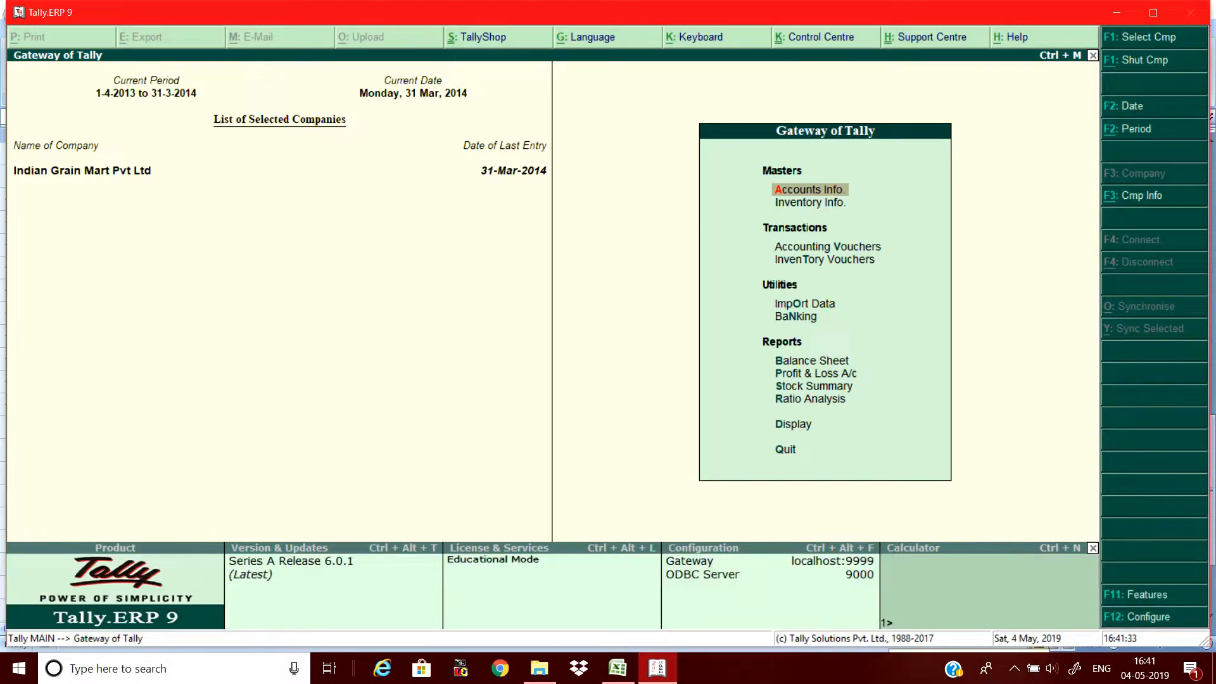
Display the Group Vouchers account book for the Cash-in-hand group
key(Down)
key(Down)
key(Down)
key(Down)
key(Down)
key(Down)
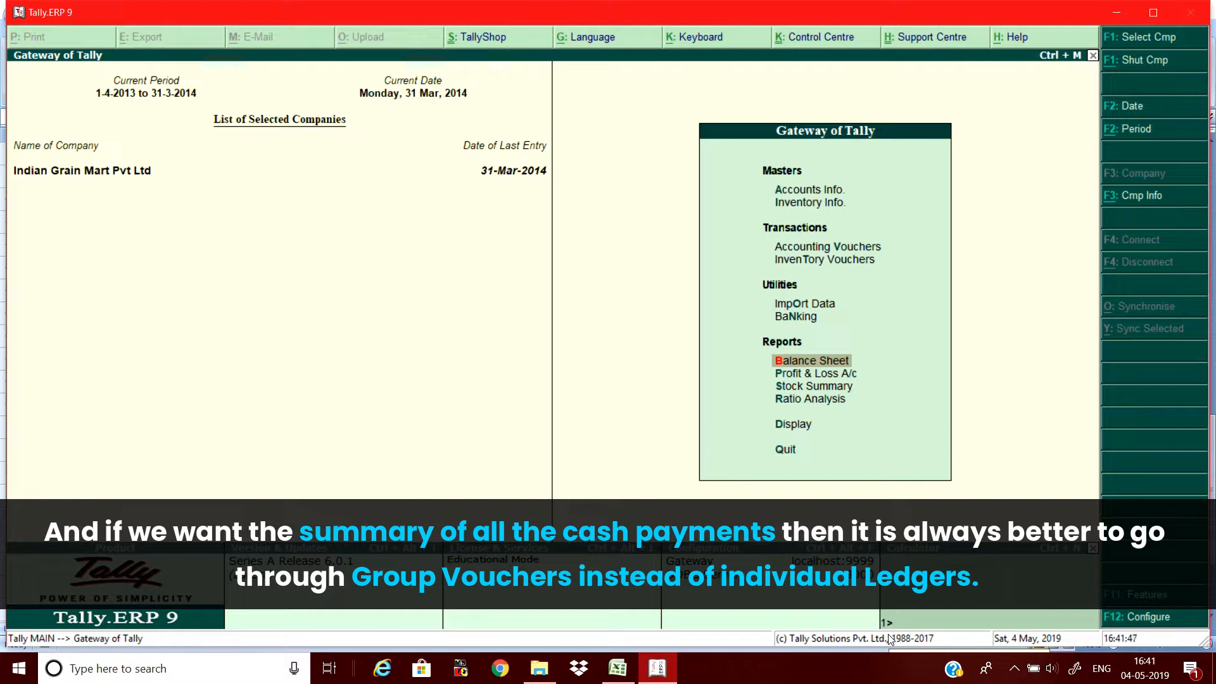
key(Down)
key(Down)
key(Down)
key(Down)
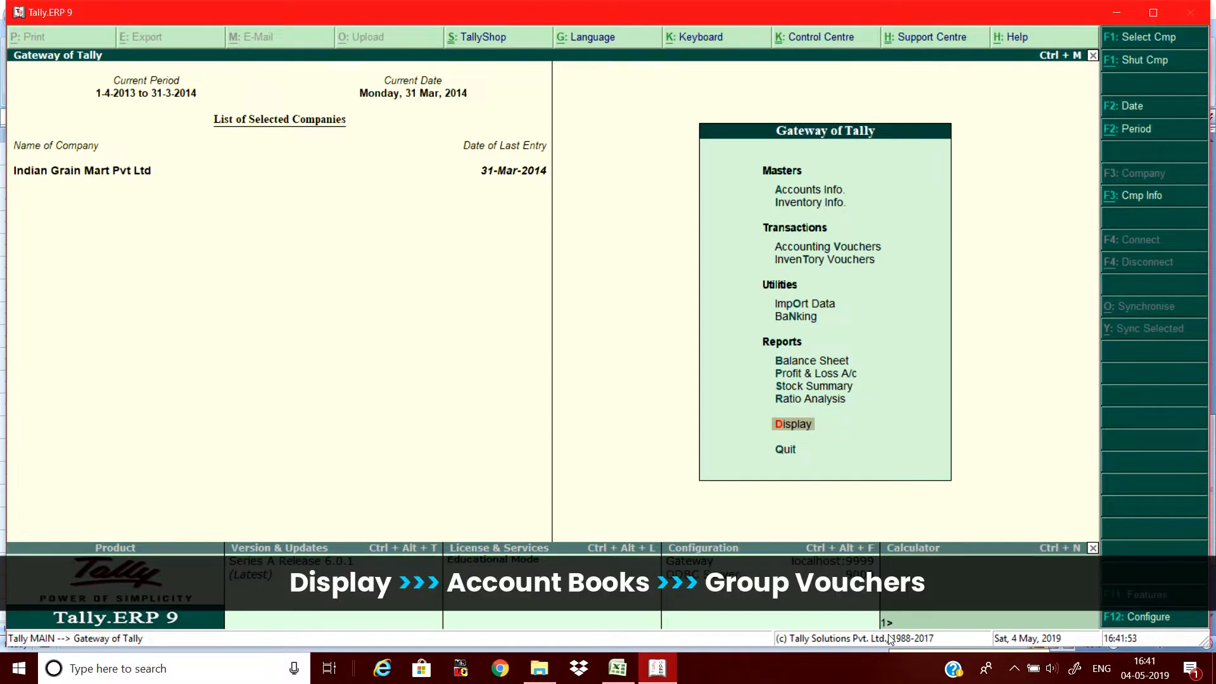
key(Return)
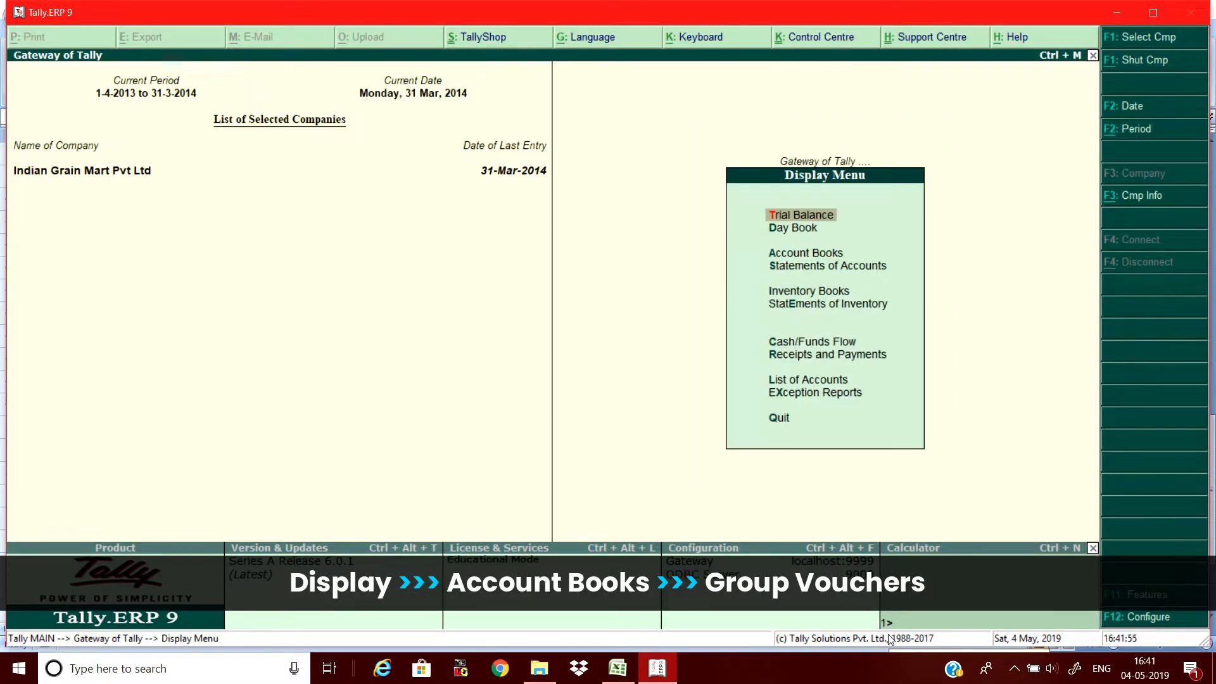
key(a)
text(o)
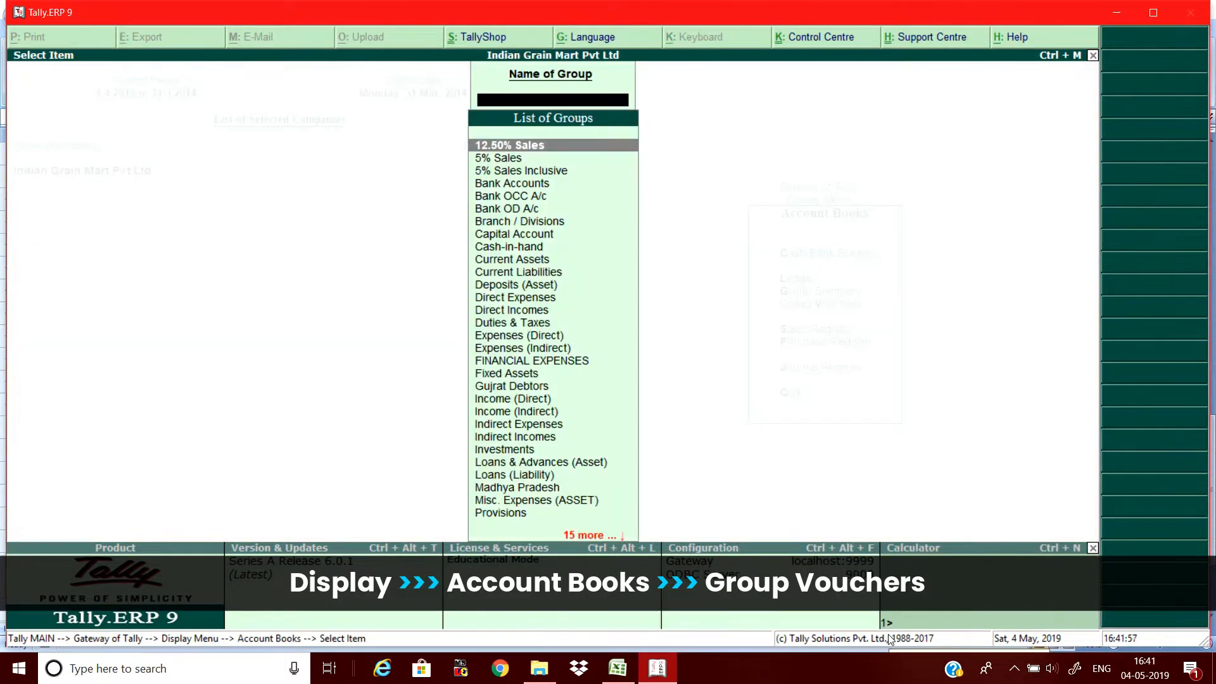
text(Cash)
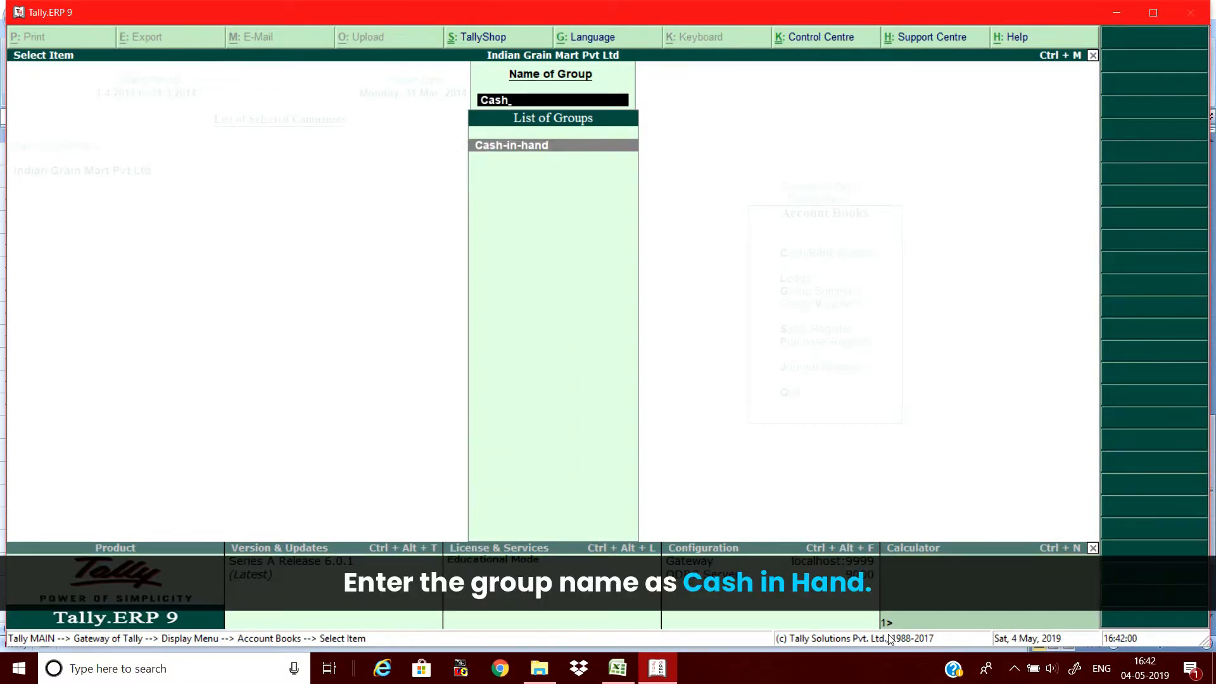
key(Return)
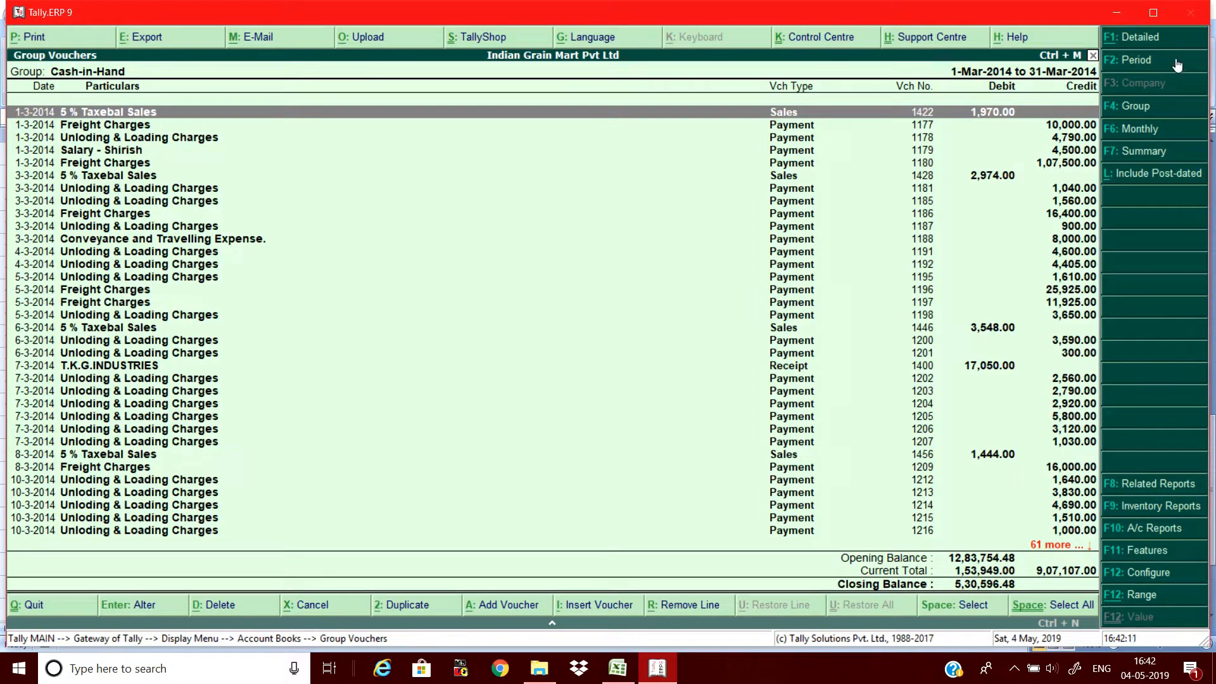
Change the report period to the full financial year, 1-Apr-2013 to 31-Mar-2014
click(1138, 64)
key(BackSpace)
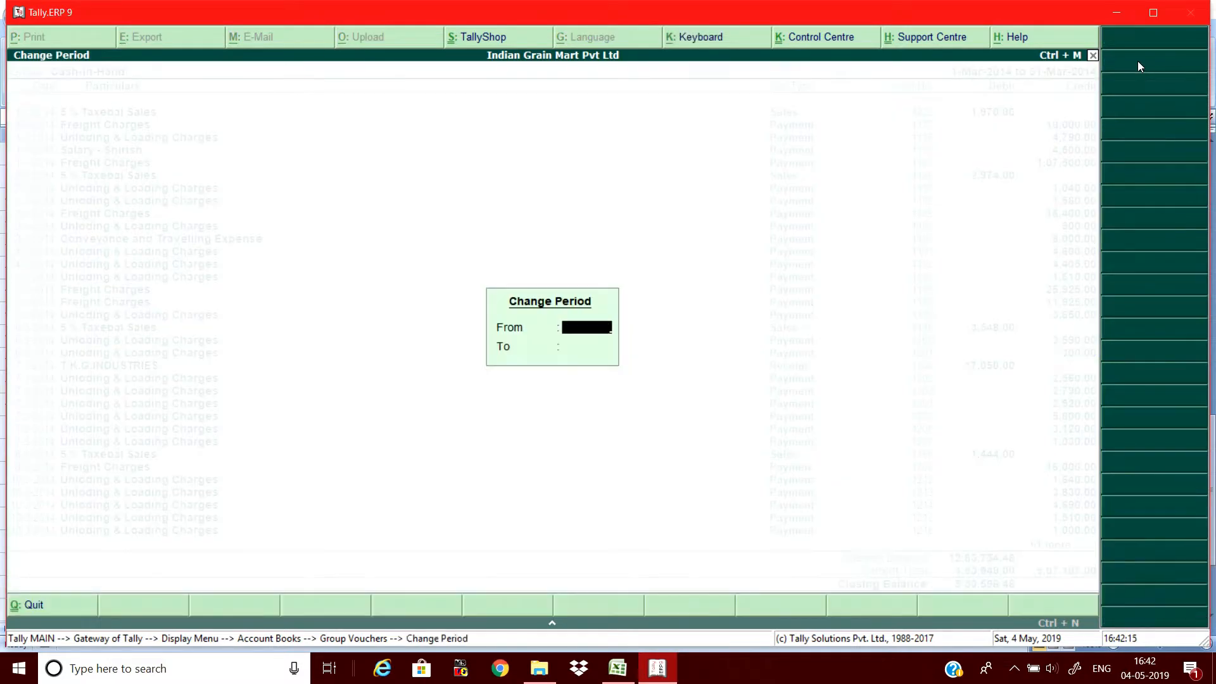
key(Return)
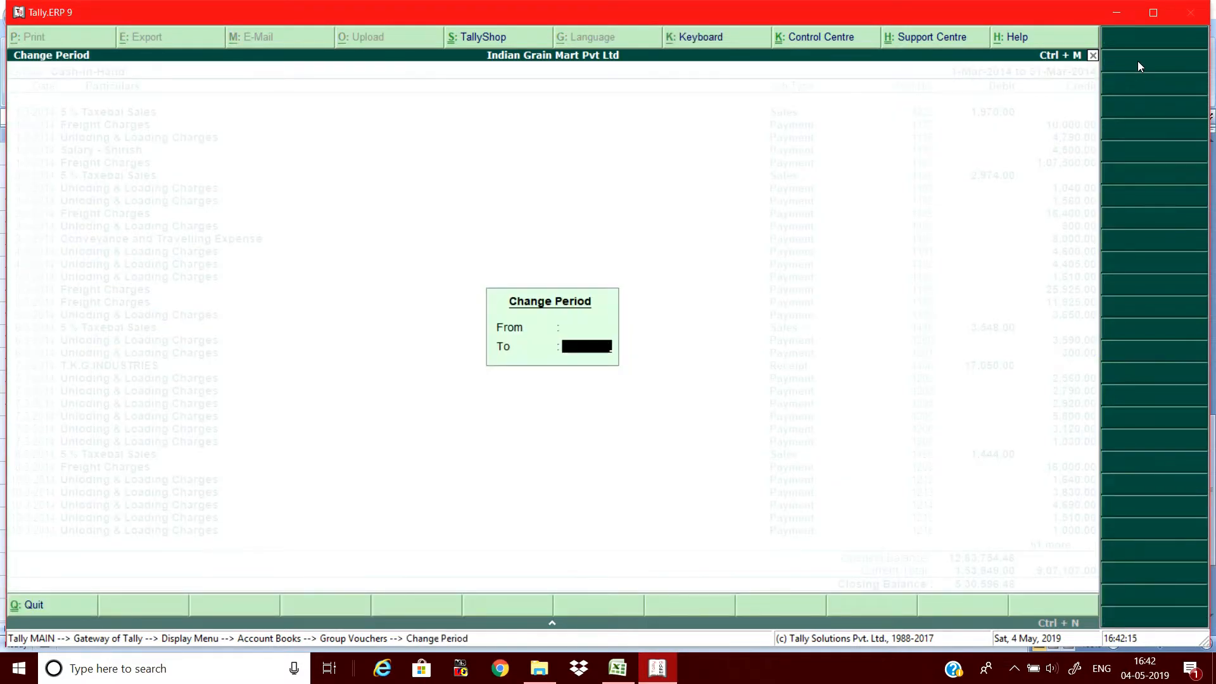
key(Return)
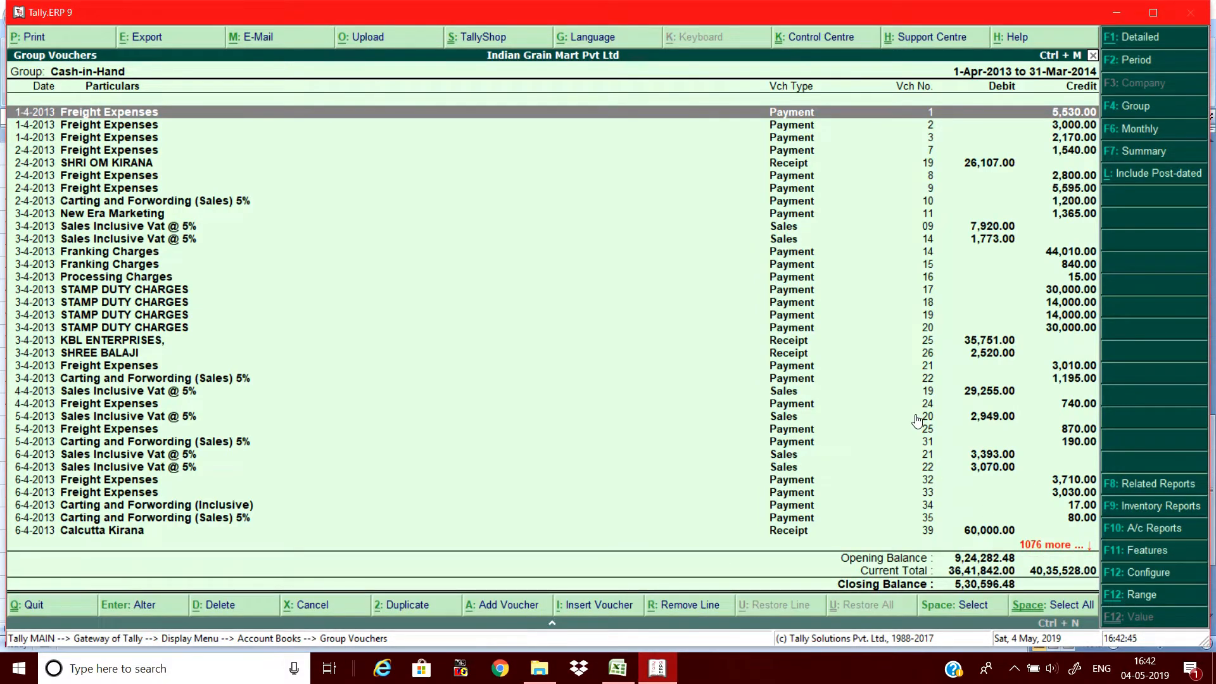
Filter the report to vouchers whose Voucher Type name contains "payment", with no further conditions
key(alt+F12)
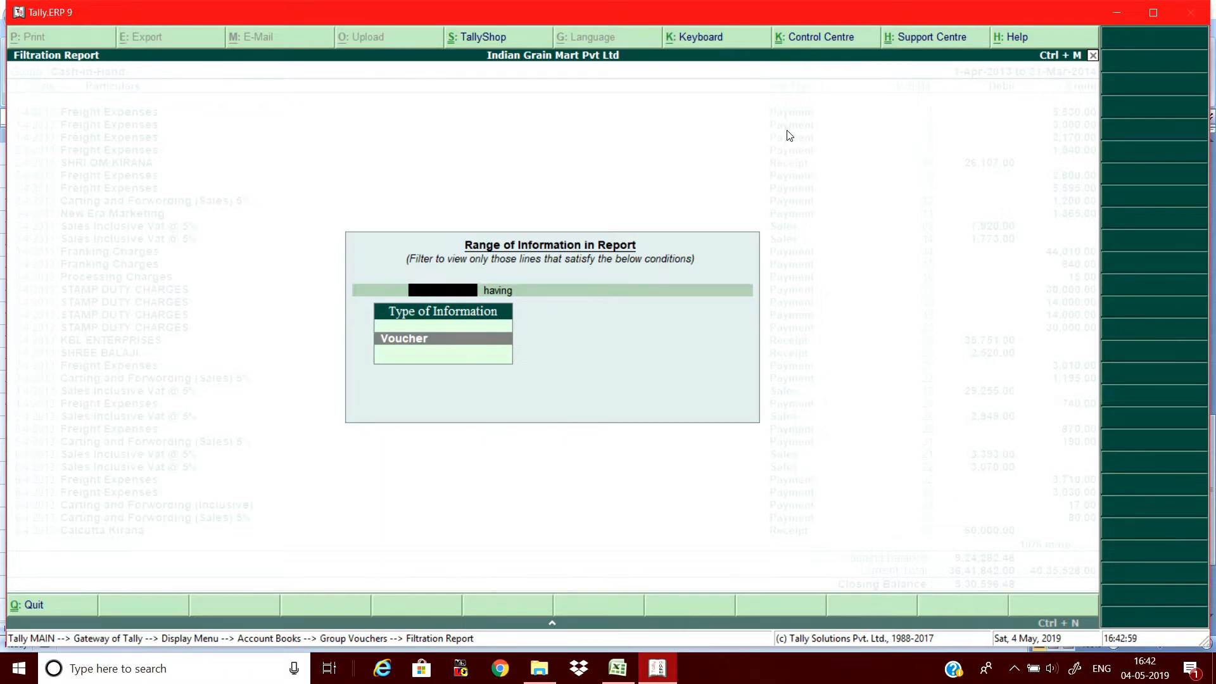
key(Return)
text(v)
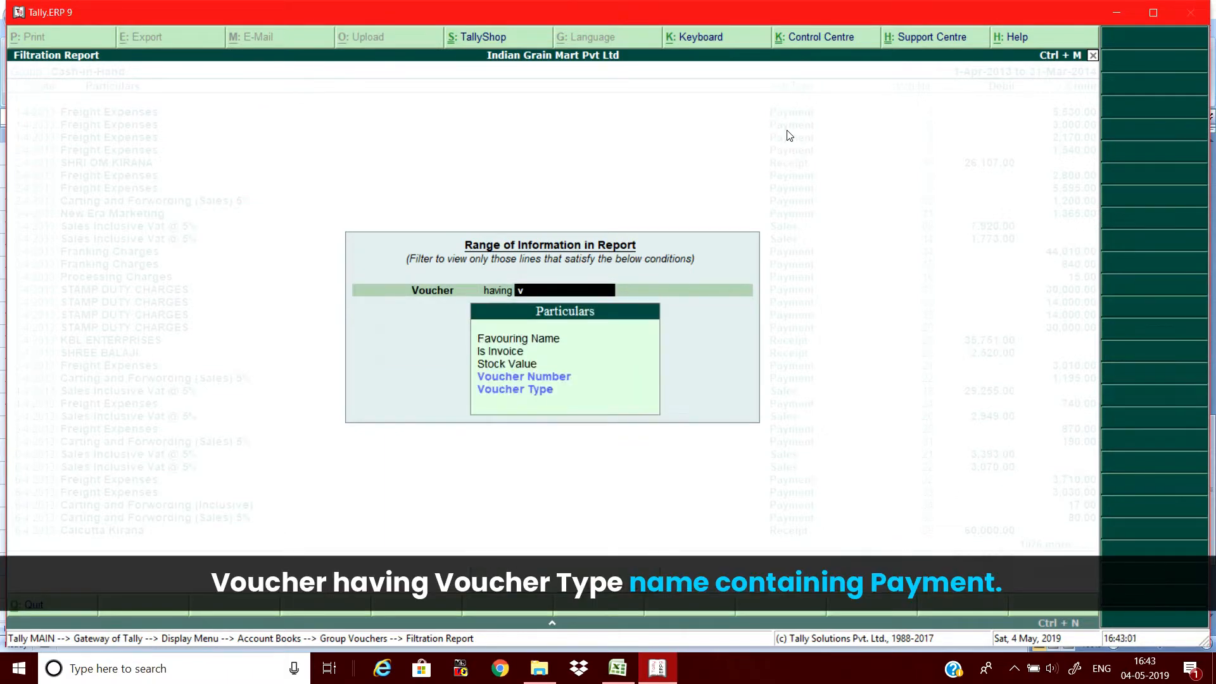
key(Down)
key(Return)
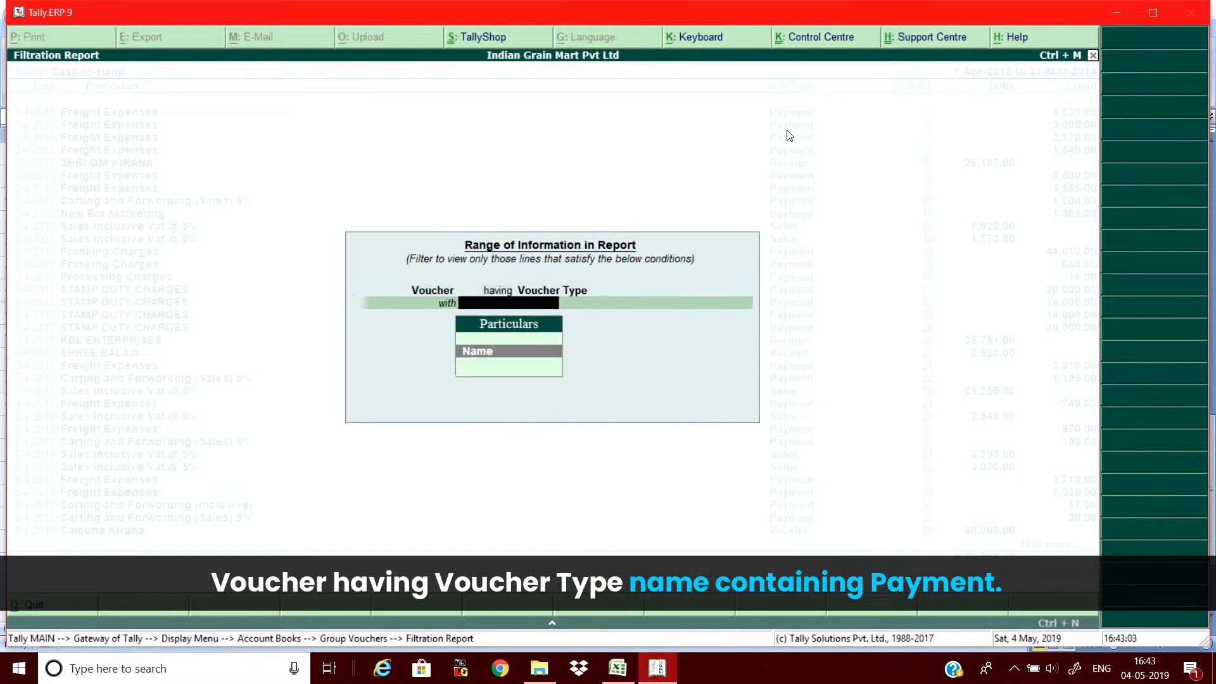
key(Return)
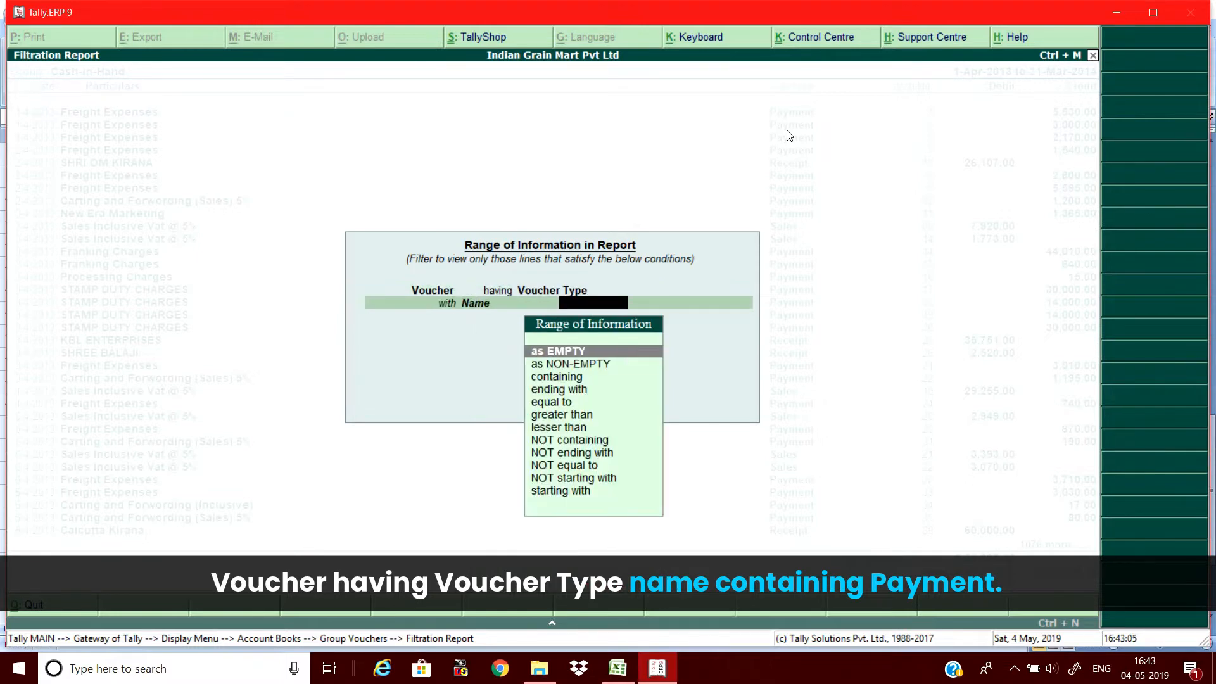
key(Down)
key(Down)
key(Return)
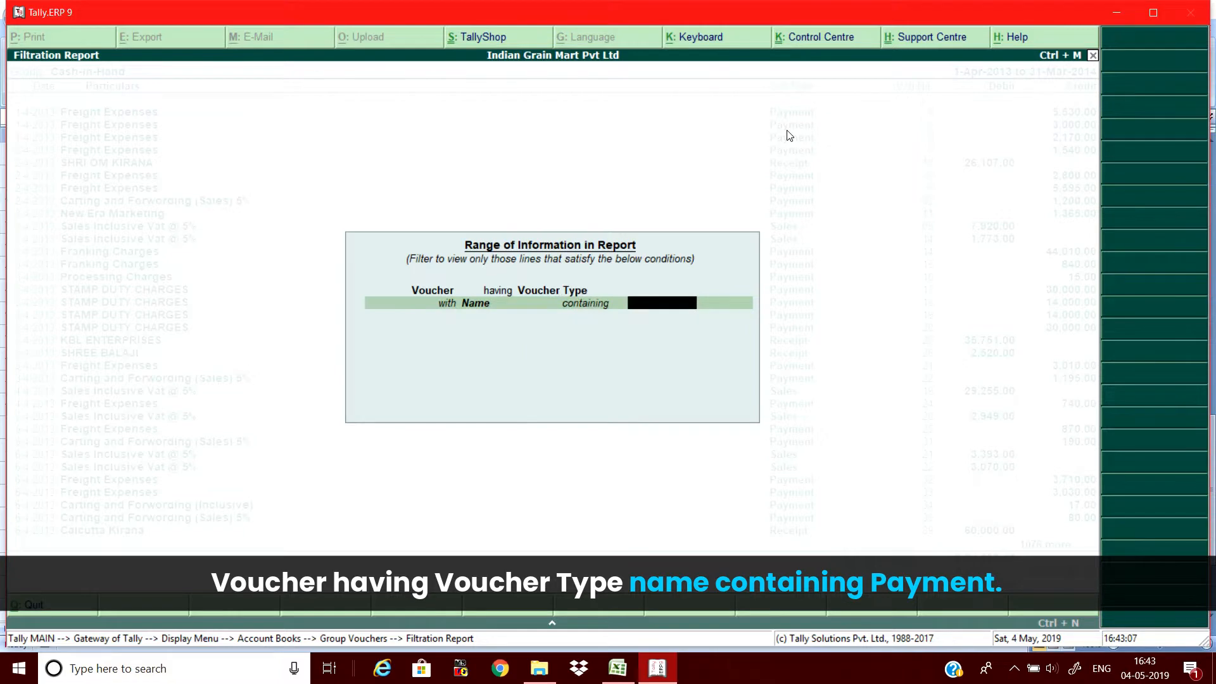
text(payment)
key(Return)
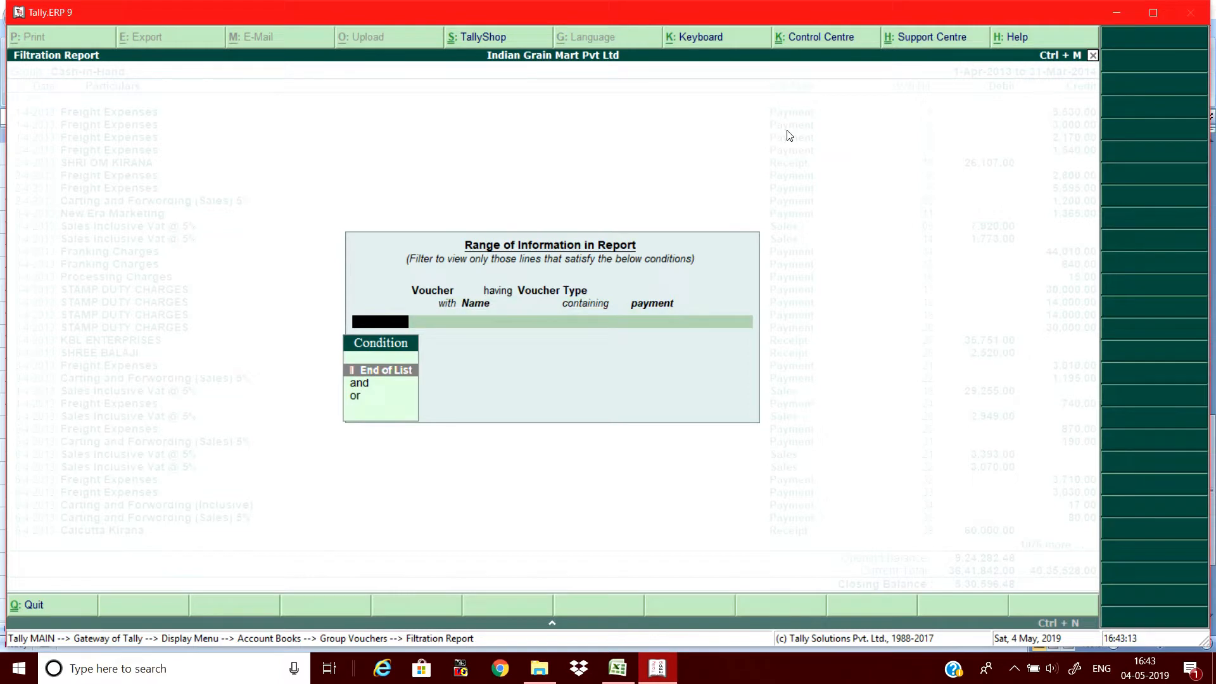
key(Return)
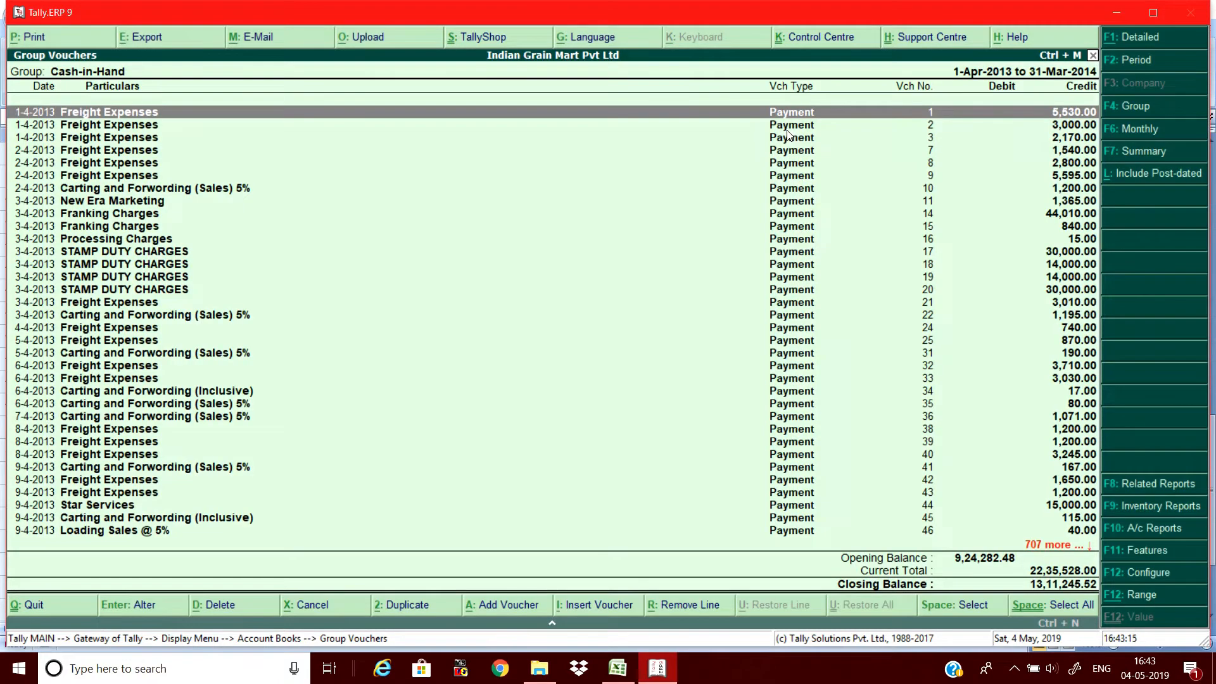
Look through the filtered cash payment vouchers and return to the first entry
key(Down)
key(Down)
key(Down)
key(Down)
key(Down)
key(Down)
key(Down)
key(Down)
key(Down)
key(Down)
key(Down)
key(Down)
key(Down)
key(Down)
key(Down)
key(Down)
key(Down)
key(Down)
key(Down)
key(Down)
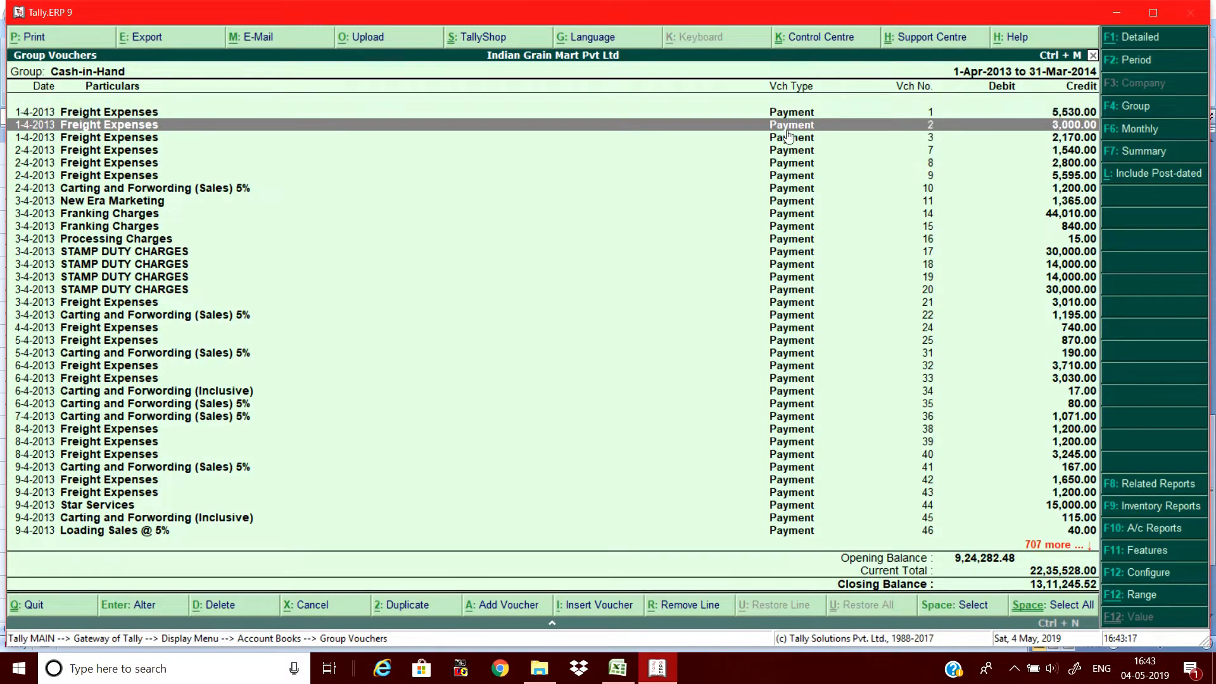
key(Down)
key(Down)
key(Down)
key(Down)
key(Down)
key(Down)
key(Down)
key(Down)
key(Down)
key(Down)
key(Down)
key(Down)
key(Down)
key(Down)
key(Down)
key(Down)
key(Down)
key(Down)
key(Down)
key(Down)
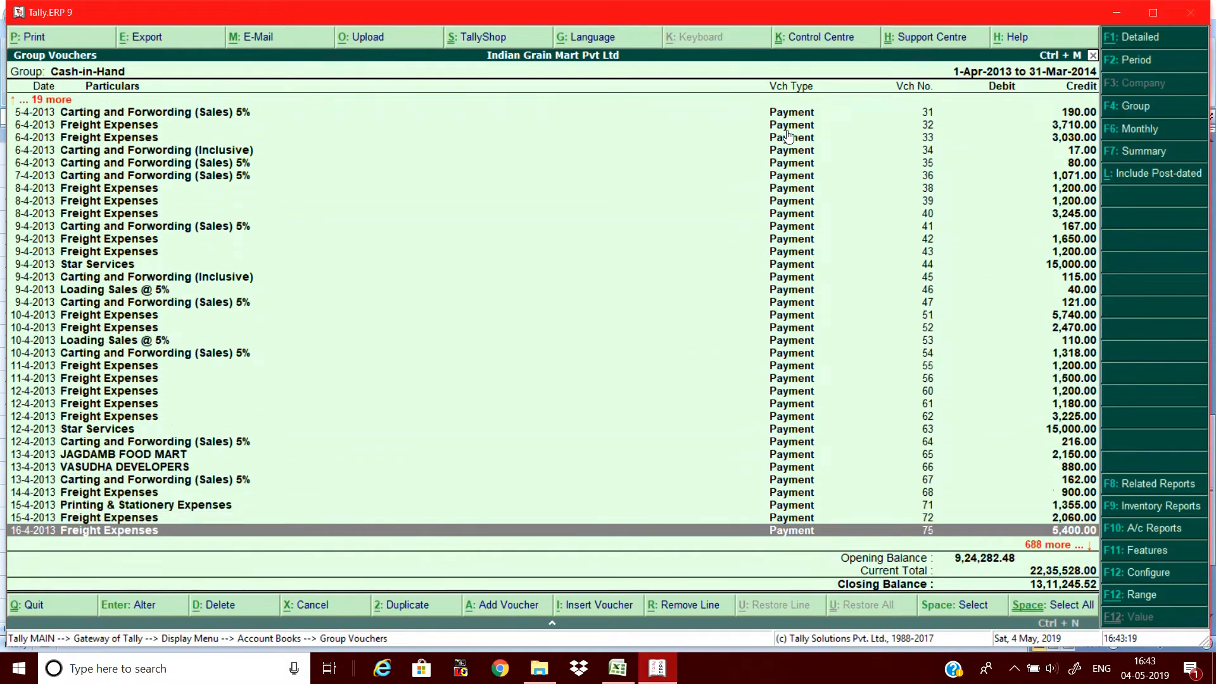
key(Down)
key(Down)
key(Down)
key(Down)
key(Down)
key(Down)
key(Down)
key(Down)
key(Down)
key(Down)
key(Down)
key(Down)
key(Down)
key(Down)
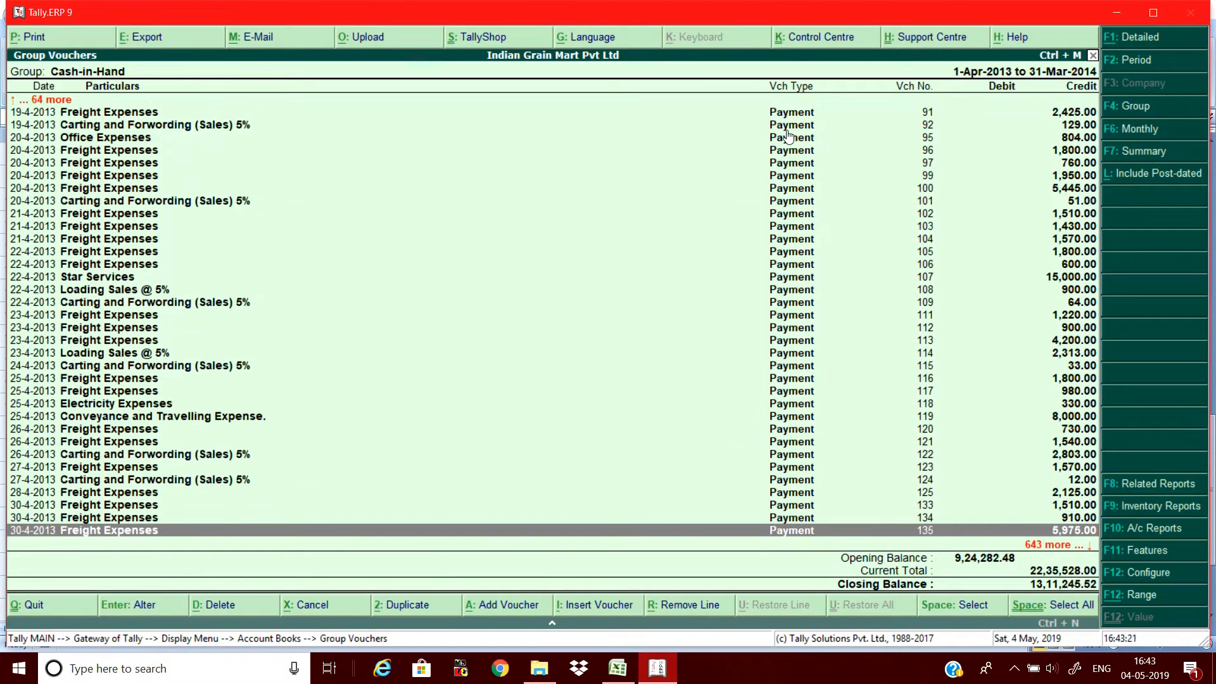
key(Up)
key(Up)
key(Up)
key(Up)
key(Page_Up)
key(Page_Up)
key(Page_Up)
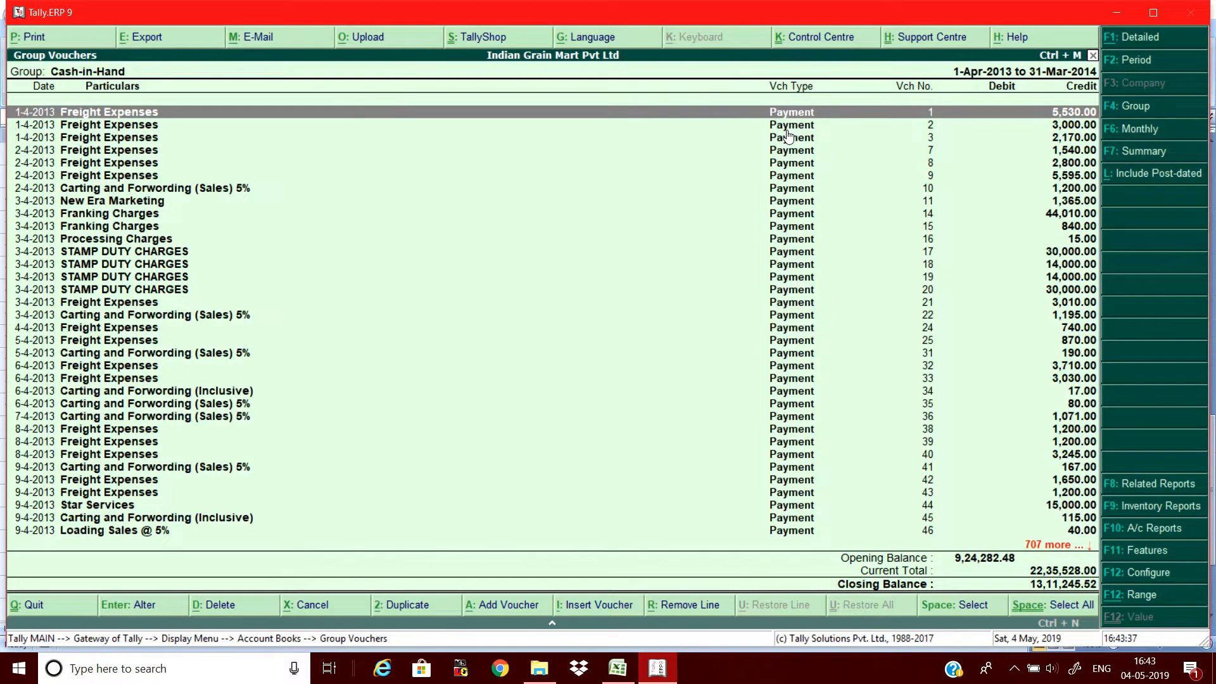
Configure the report's sorting method as Alphabetical (A to Z), keeping the other display settings
key(F12)
key(Return)
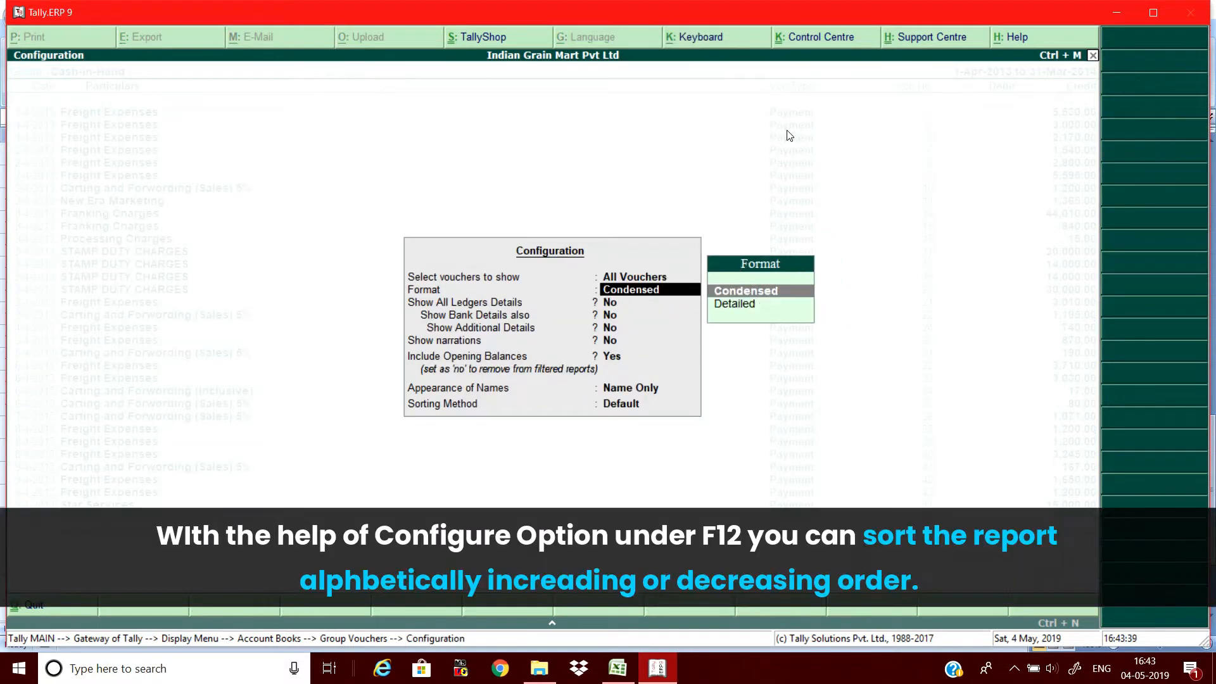
key(Return)
key(Return)
key(Return)
key(Return)
key(Return)
key(Return)
key(Return)
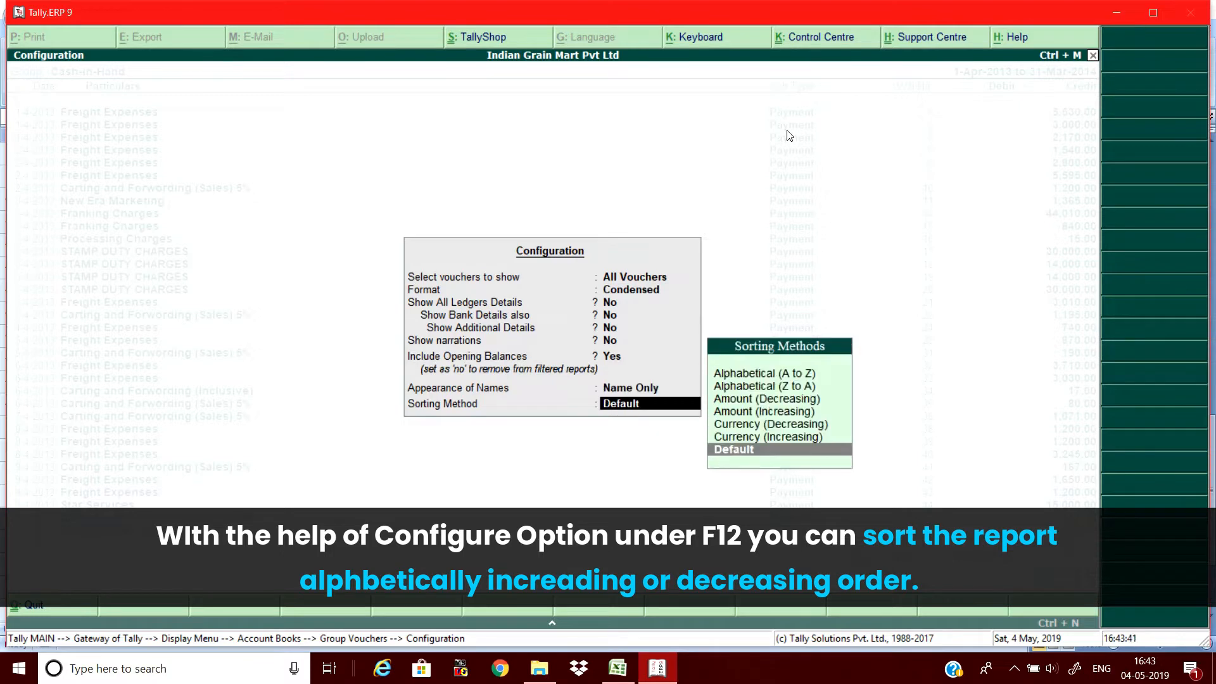
key(Up)
key(Up)
key(Up)
key(Up)
key(Up)
key(Up)
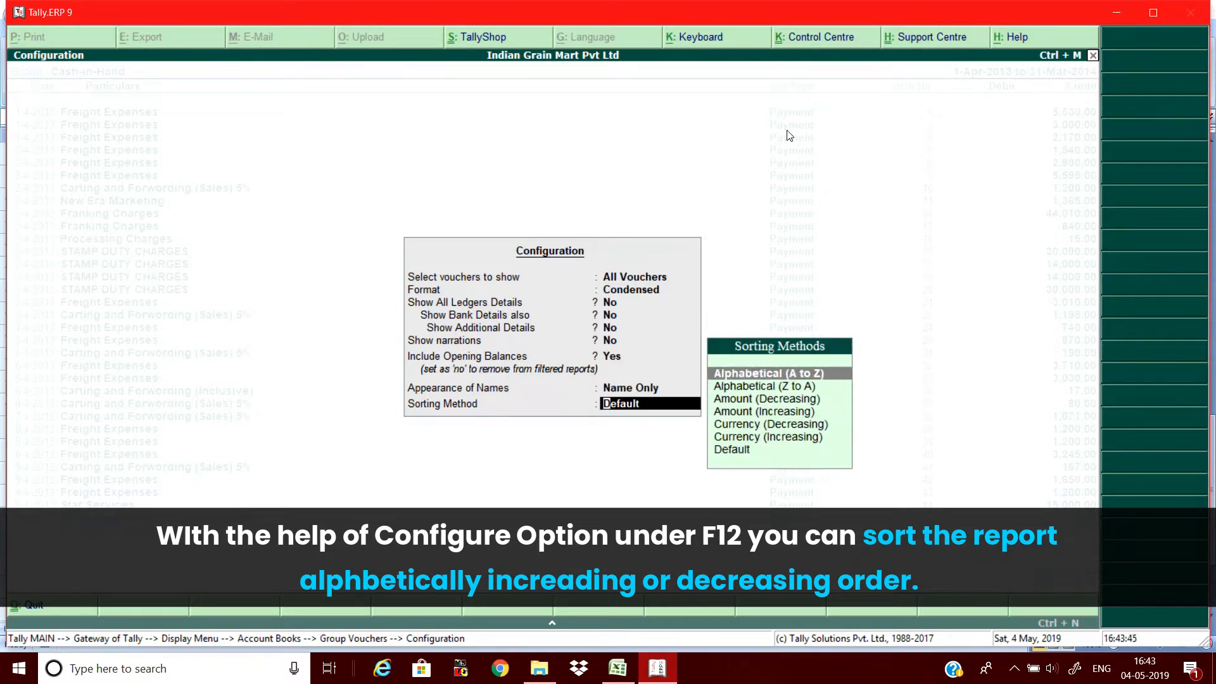
key(Return)
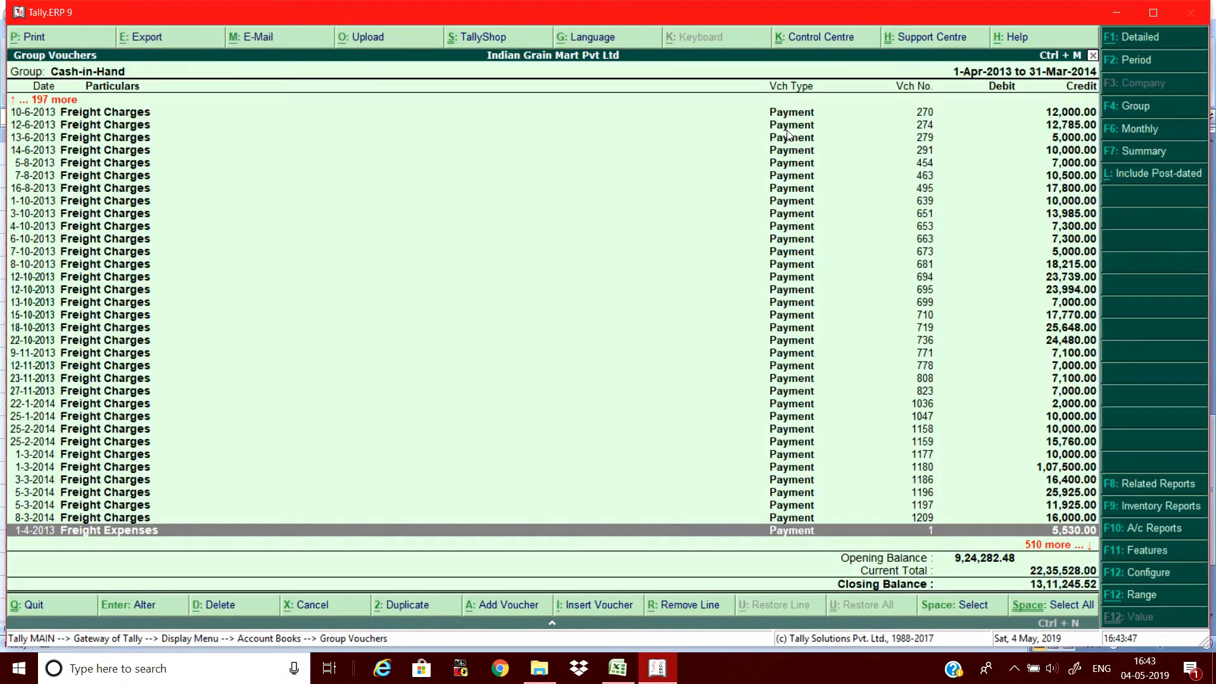
Review the alphabetically sorted payment vouchers back to the start of the list
key(Page_Up)
key(Page_Up)
key(Page_Up)
key(Page_Up)
key(Page_Up)
key(Page_Up)
key(Page_Up)
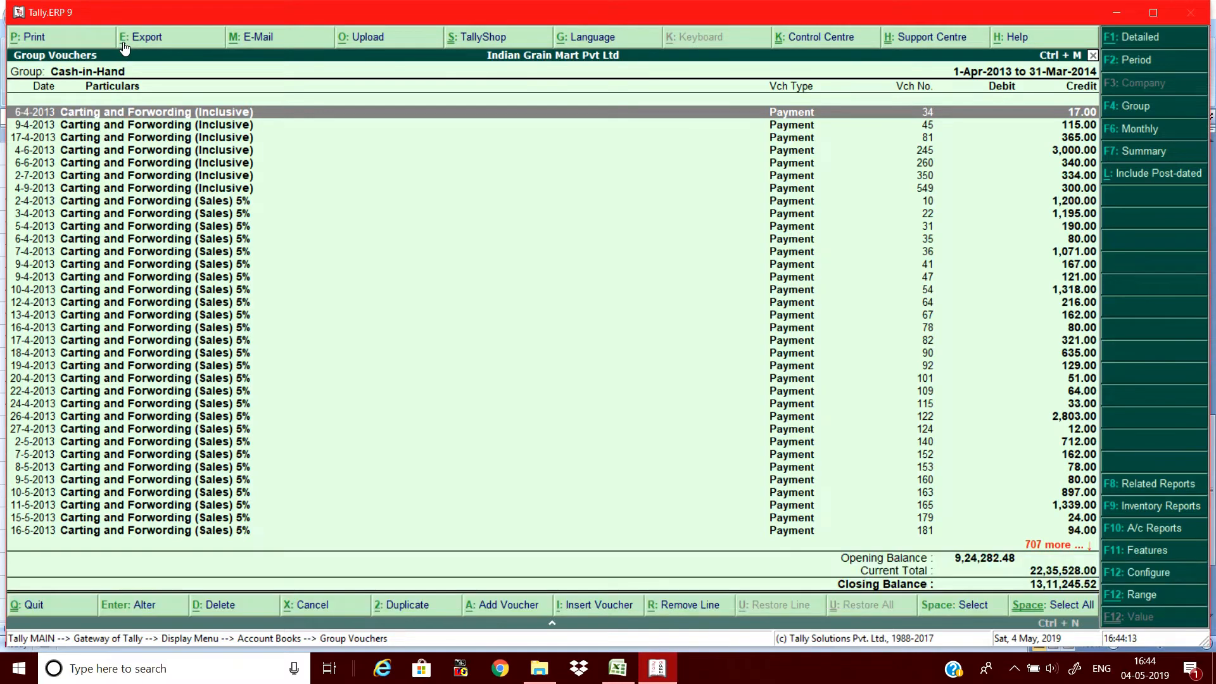
Export the report as an Excel spreadsheet with the output file name "cash extract"
key(alt+e)
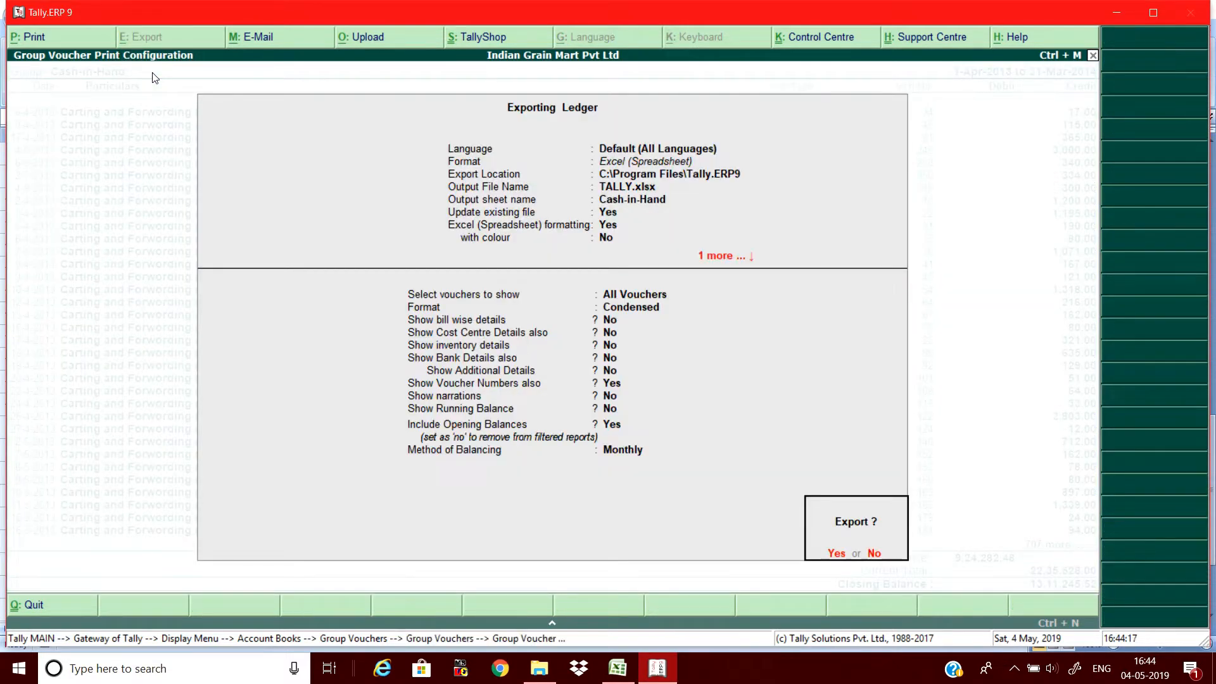
key(BackSpace)
key(Return)
key(Return)
key(Return)
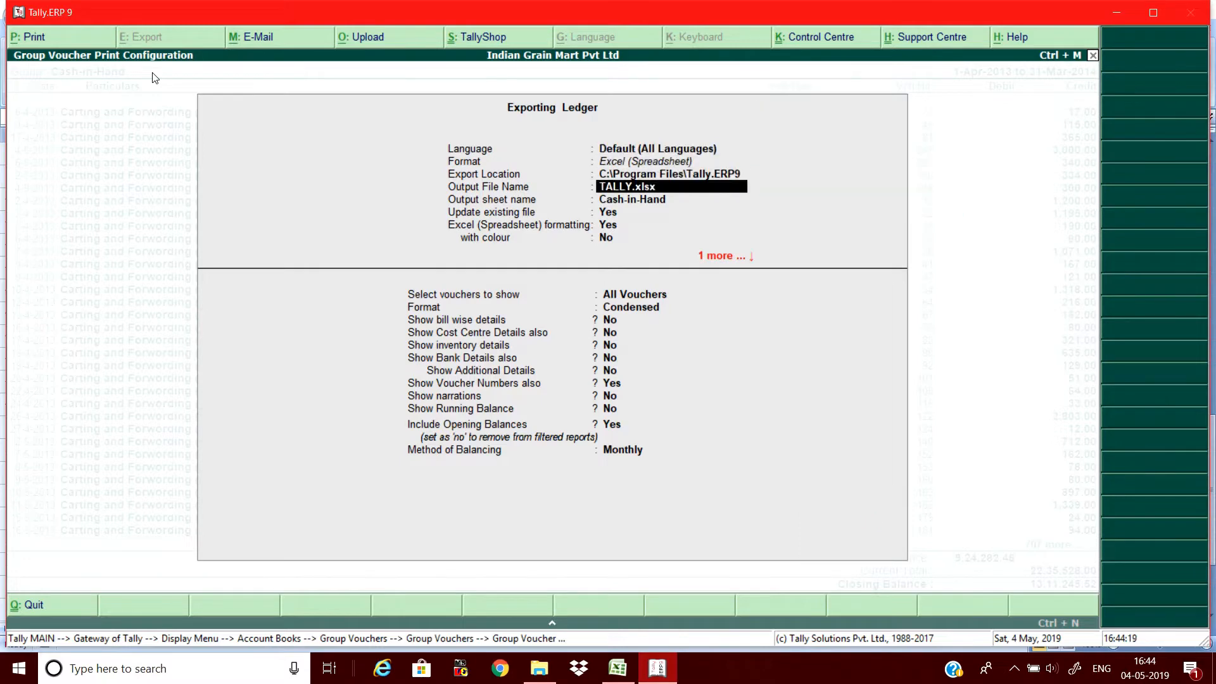
text(cash)
text(extract)
key(Return)
key(Return)
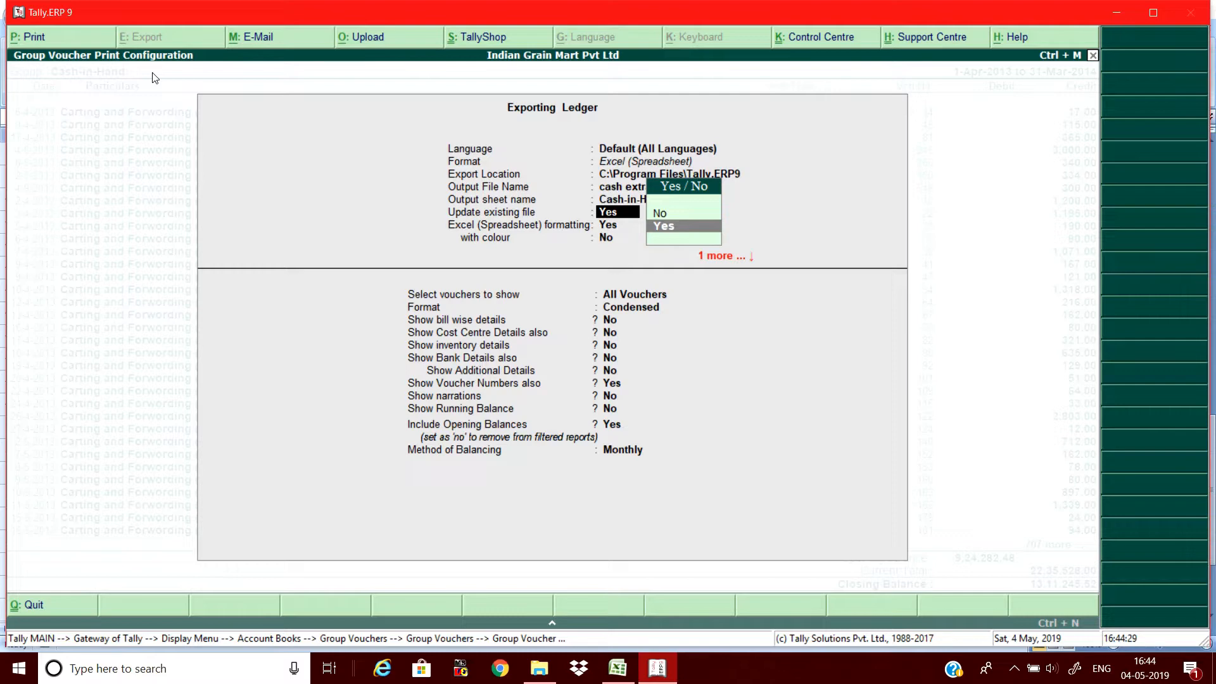
key(ctrl+a)
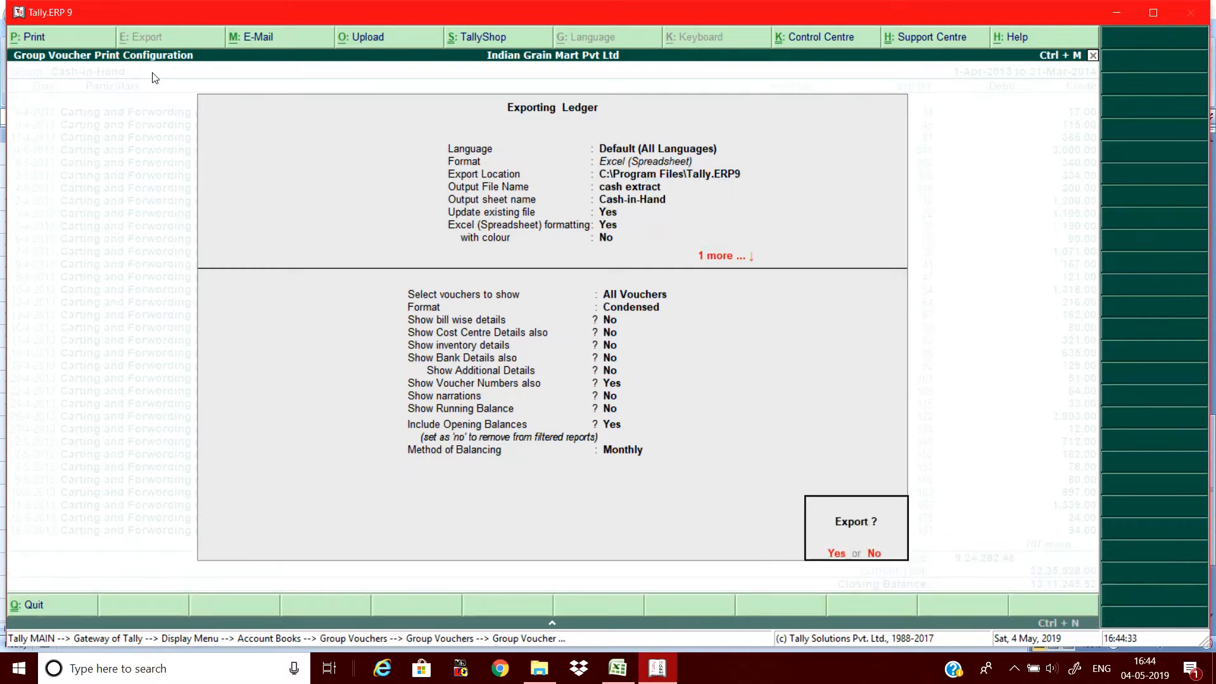
key(Return)
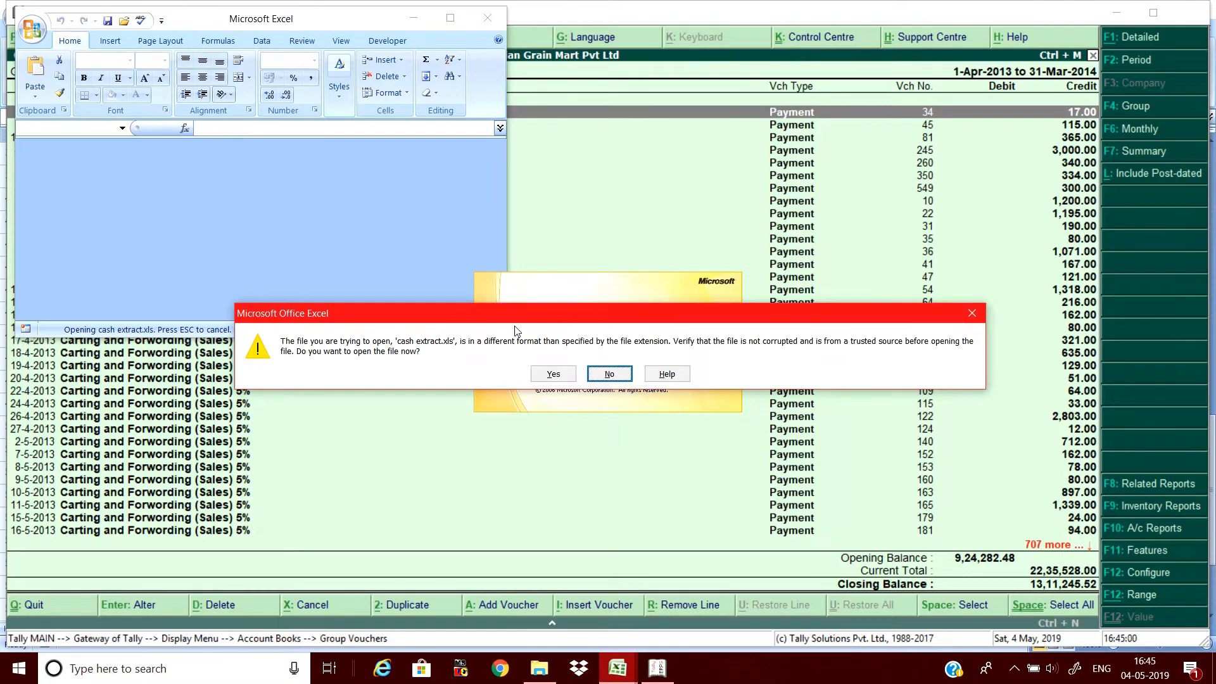
Allow Excel to open the exported cash extract file despite the format mismatch and maximize its window
click(565, 381)
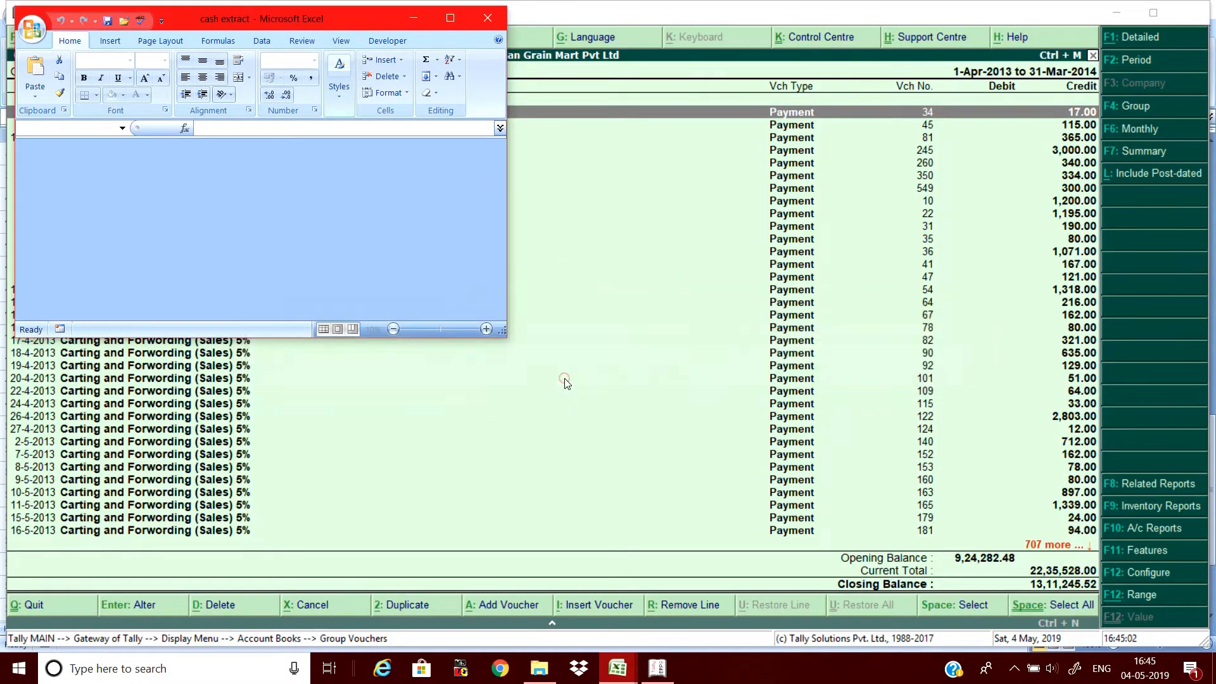
click(451, 19)
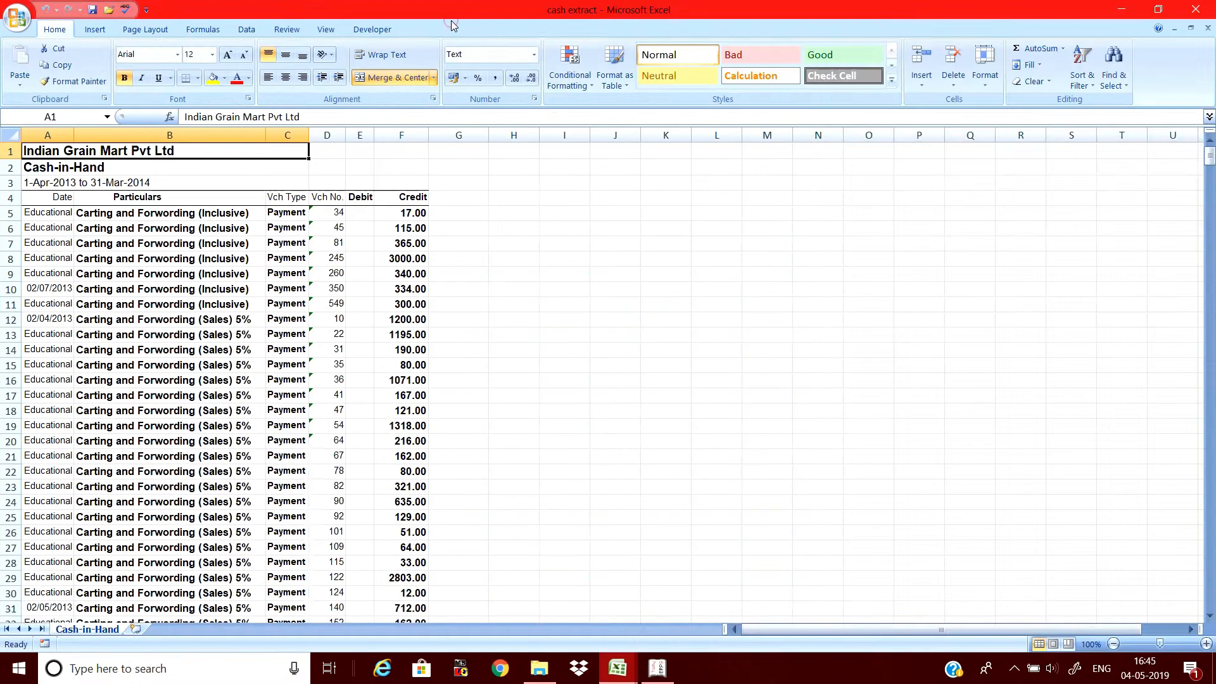
Examine the exported payment rows in the Cash-in-Hand sheet
key(Down)
key(Down)
key(Down)
key(Down)
key(Down)
key(Down)
key(Down)
key(Down)
key(Down)
key(Down)
key(Down)
key(Down)
key(Down)
key(Down)
key(Down)
key(Down)
key(Down)
key(Down)
key(Down)
key(Down)
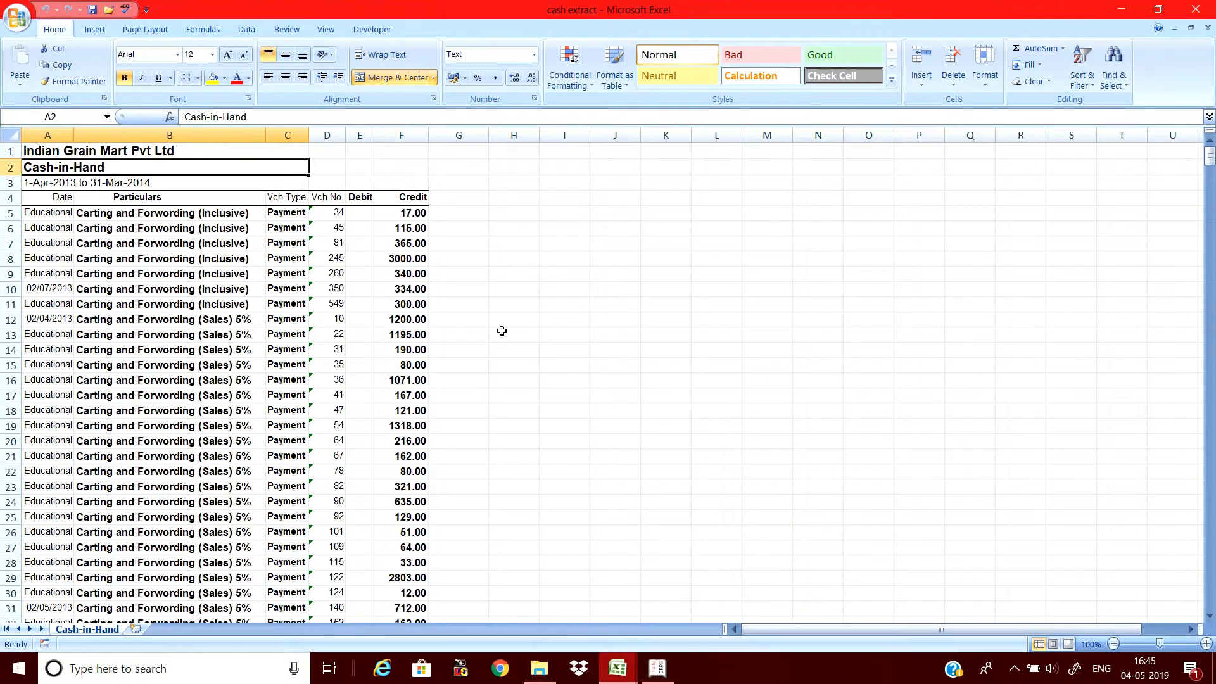
Review the exported payment rows back up to the column headings in row 4
key(Up)
key(Up)
key(Up)
key(Up)
key(Up)
key(Up)
key(Up)
key(Up)
key(Up)
key(Up)
key(Up)
key(Up)
key(Up)
key(Up)
key(Up)
key(Up)
key(Up)
key(Up)
key(Up)
key(Up)
key(Up)
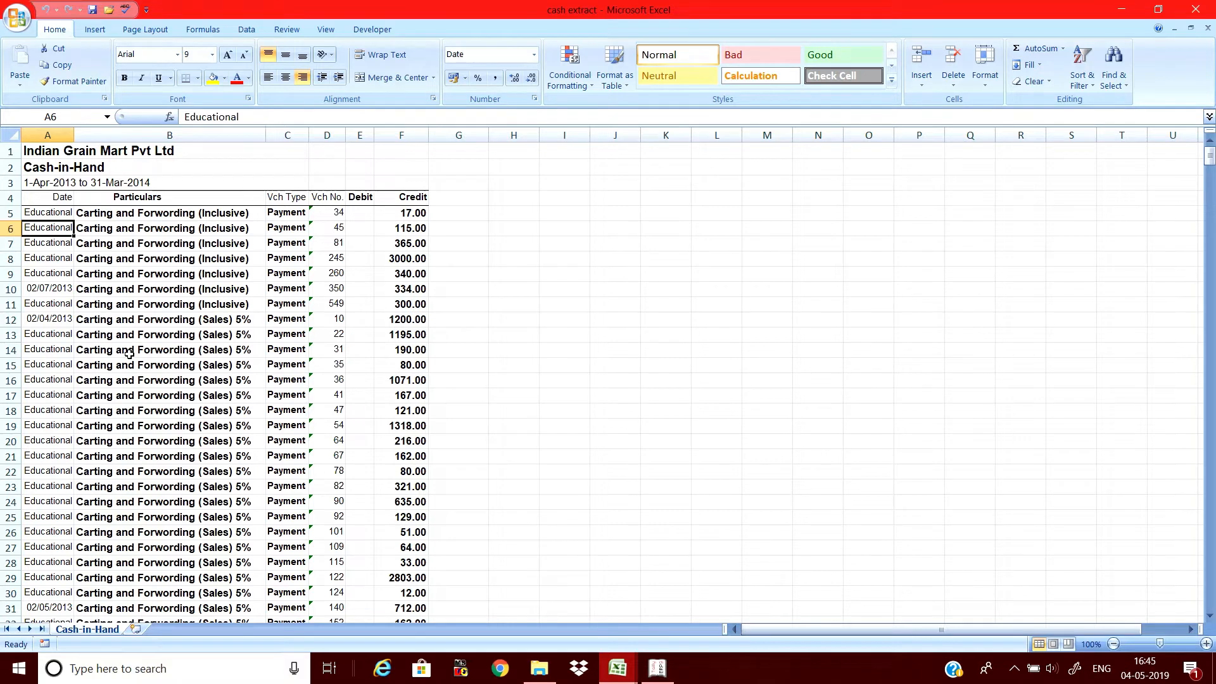
key(Up)
key(Up)
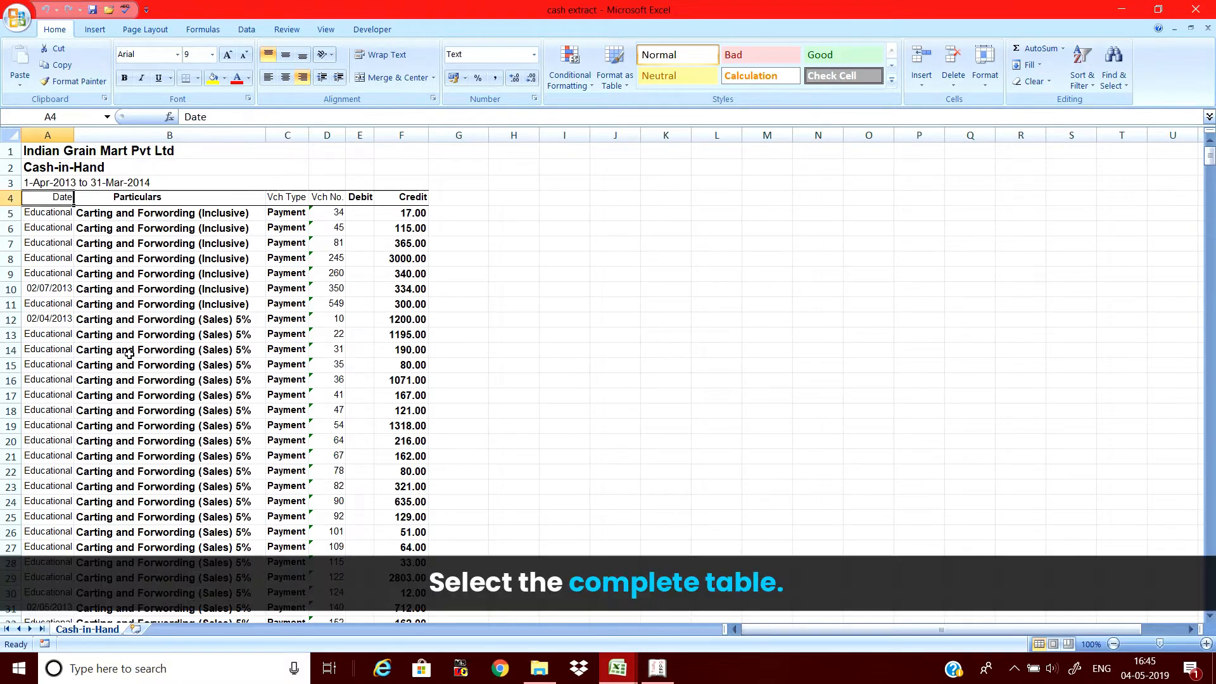
Select the voucher table from the Date heading through the last payment row, A4:F745, leaving out the balance rows beneath it
key(Down)
key(Up)
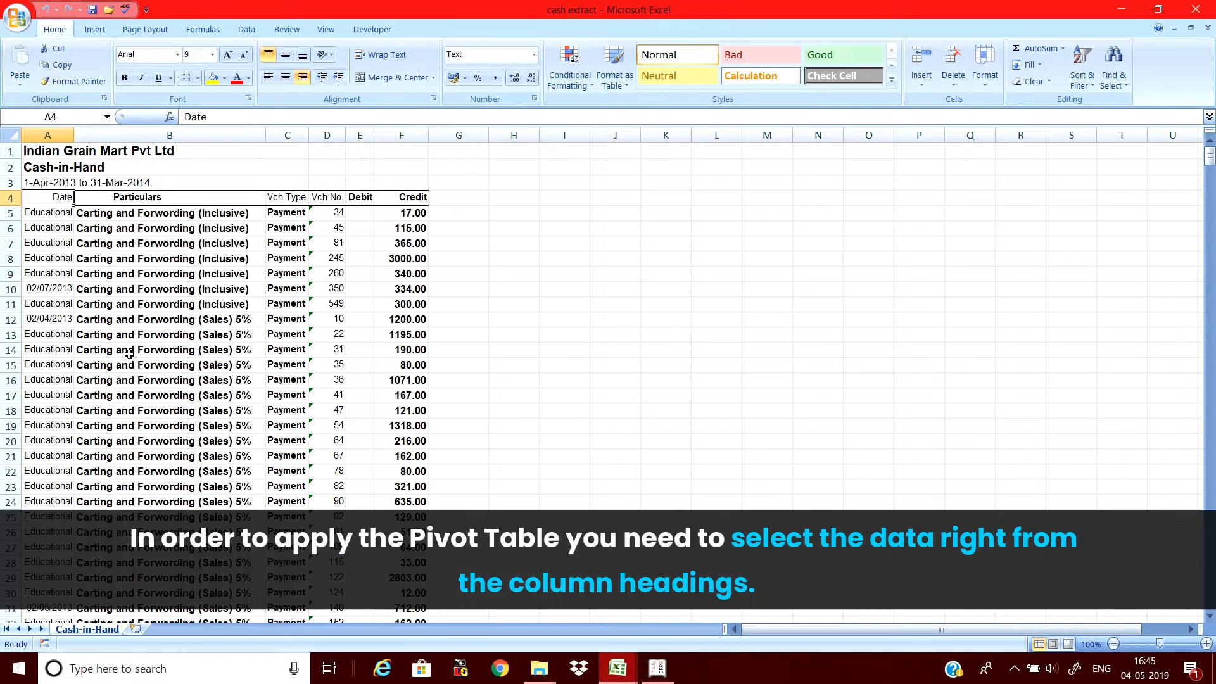
key(Down)
key(Up)
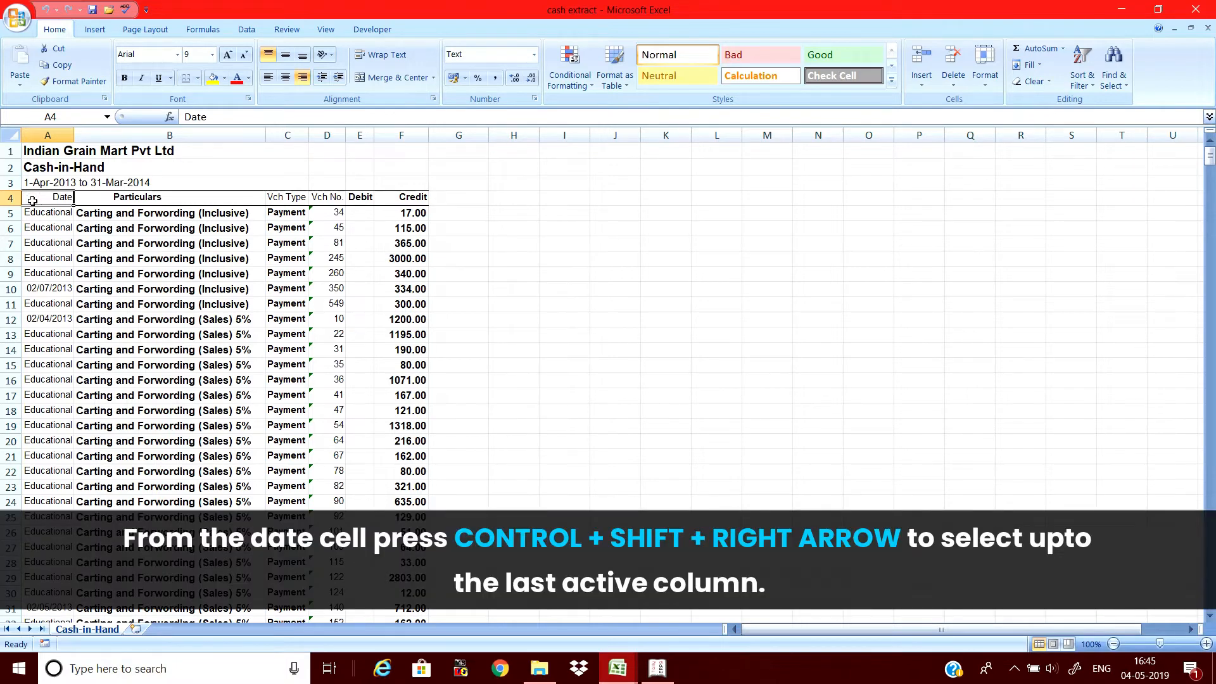
key(ctrl+shift+Right)
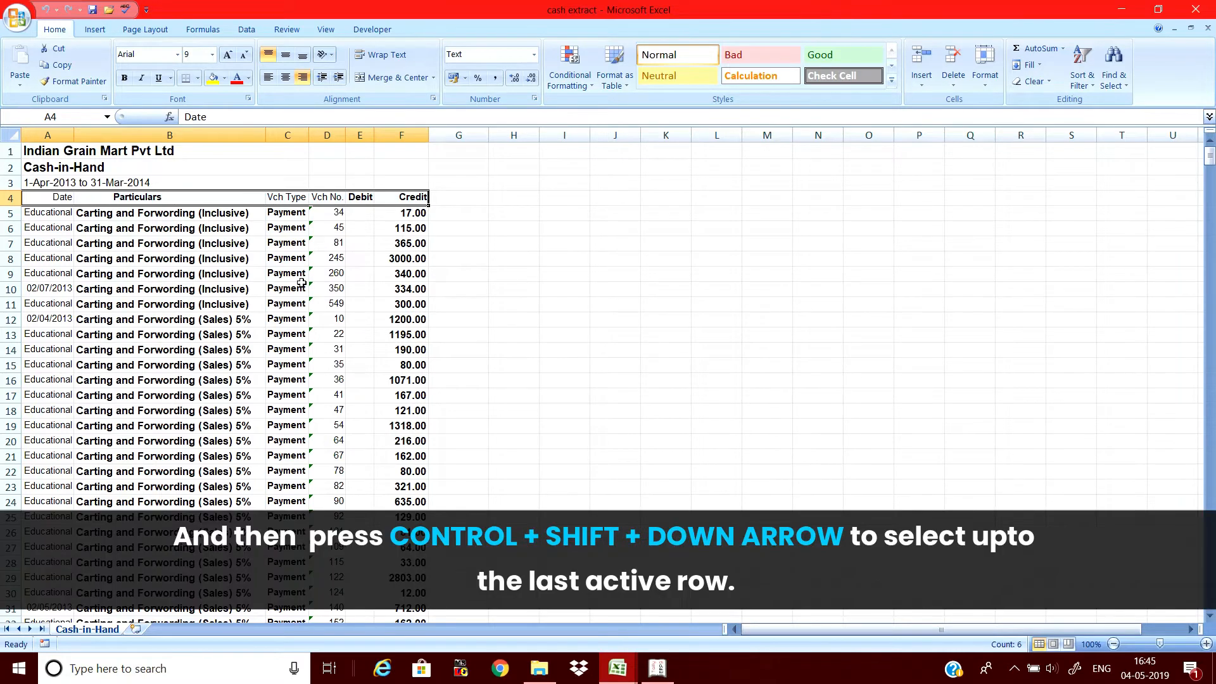
key(ctrl+shift+Down)
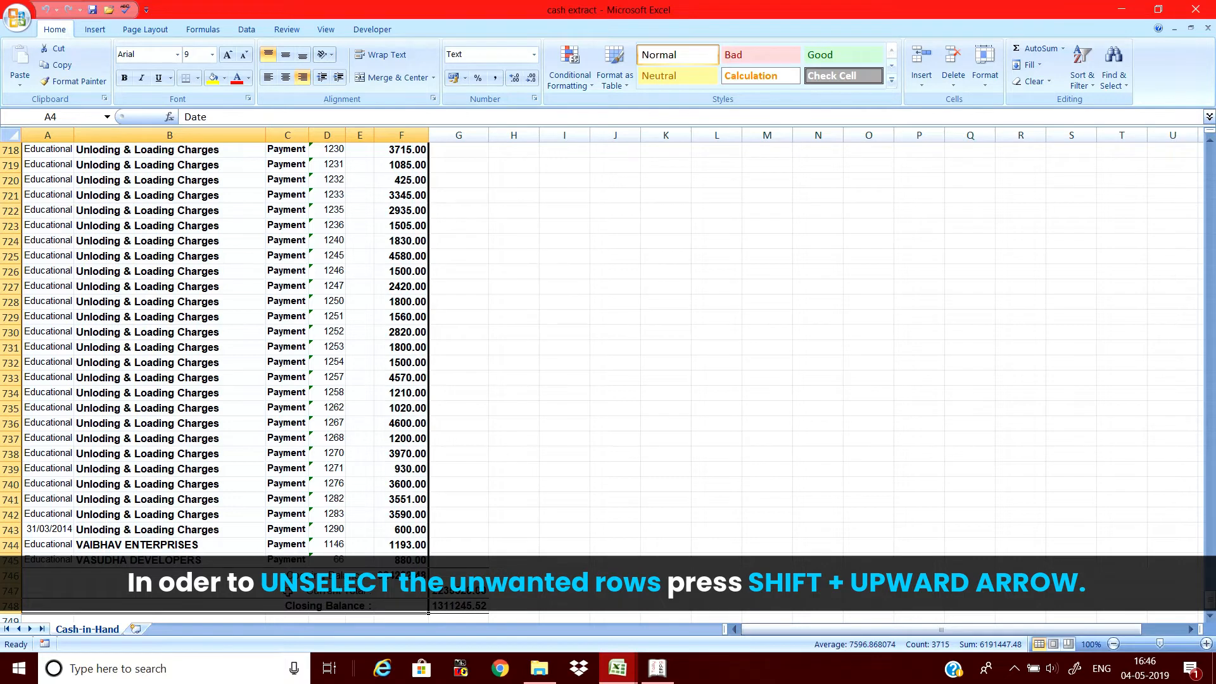
key(shift+Up)
key(shift+Up)
key(shift+Up)
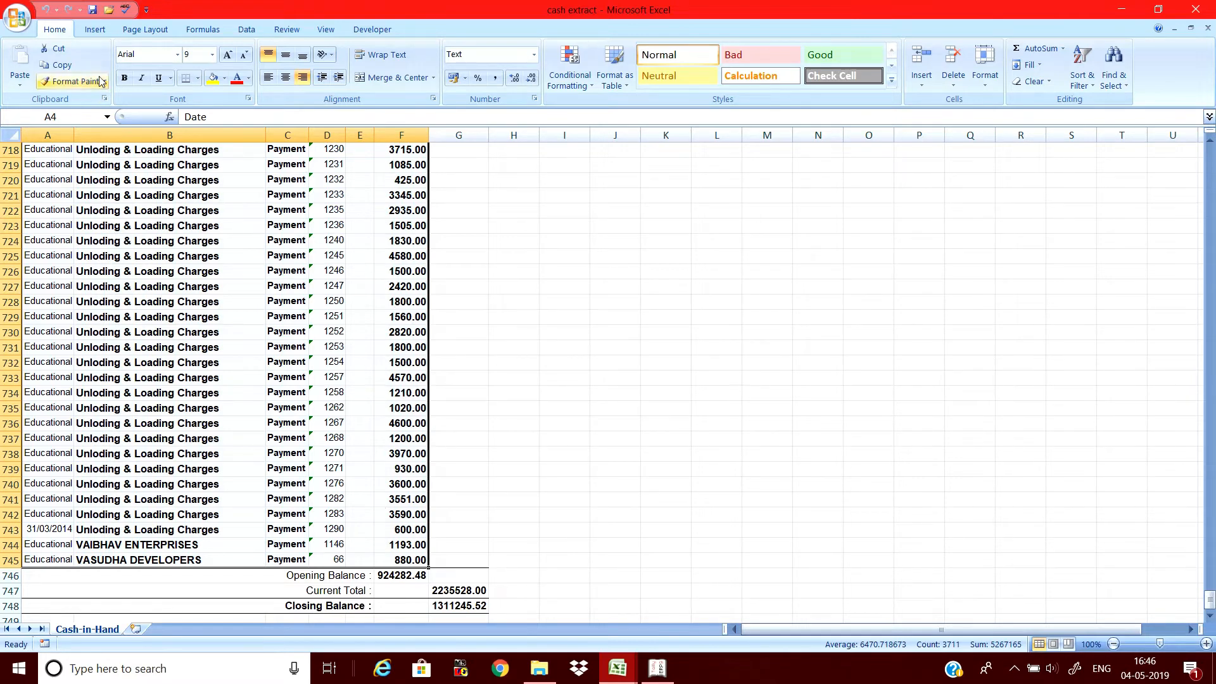
Create a PivotTable from the selected range on a new worksheet, with Particulars as row labels and the sum of Credit as values
click(95, 30)
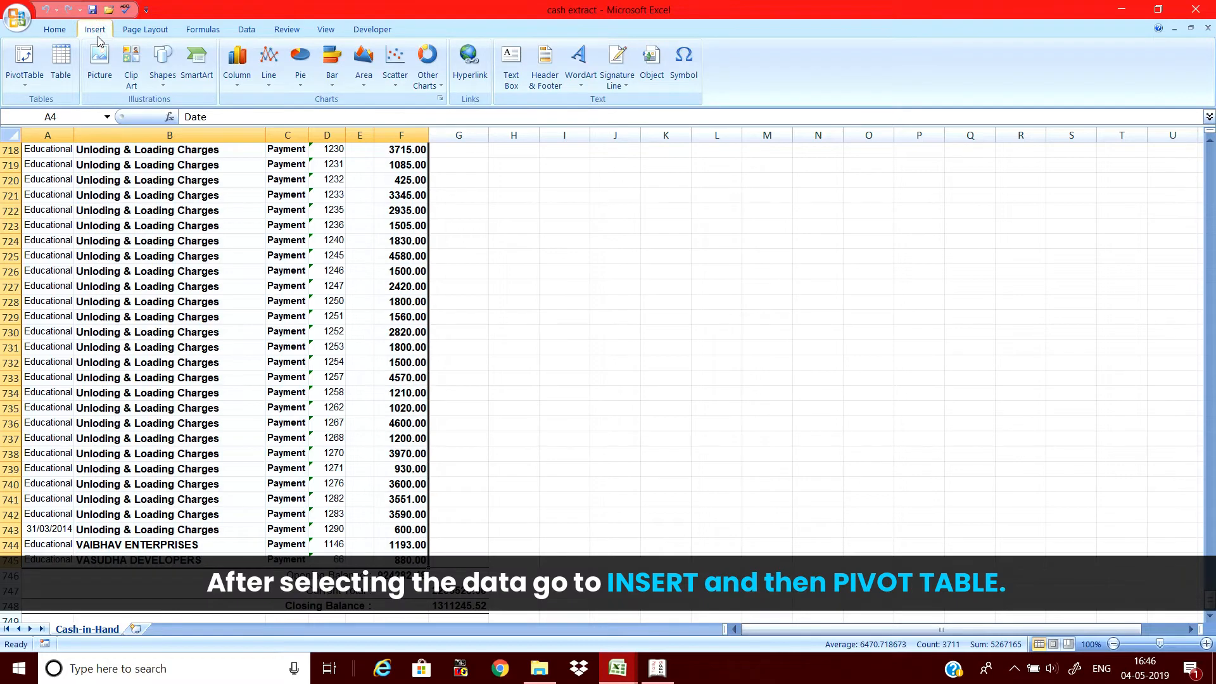
click(26, 84)
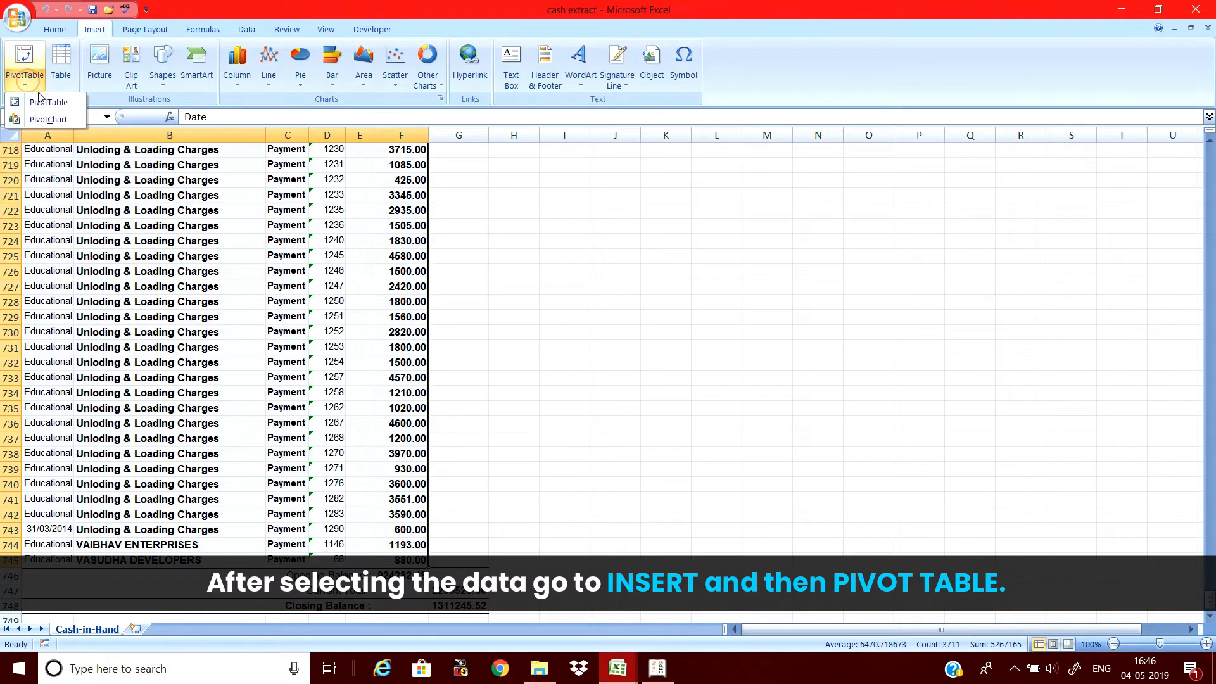
click(46, 104)
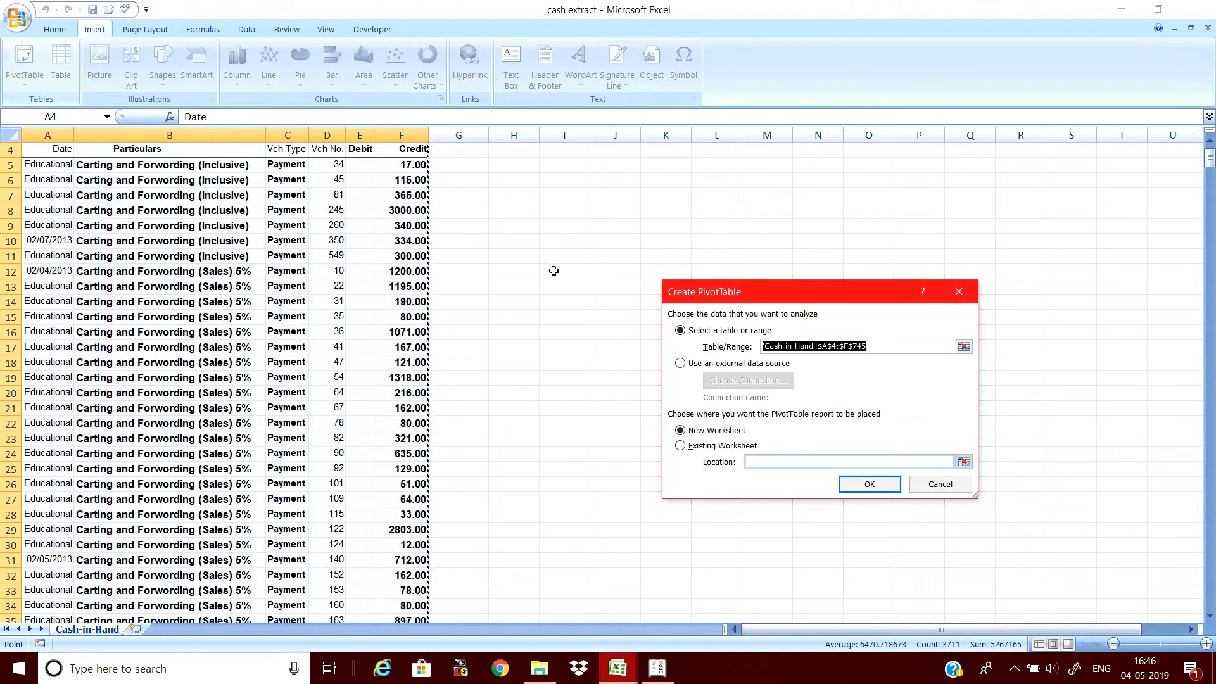
click(880, 491)
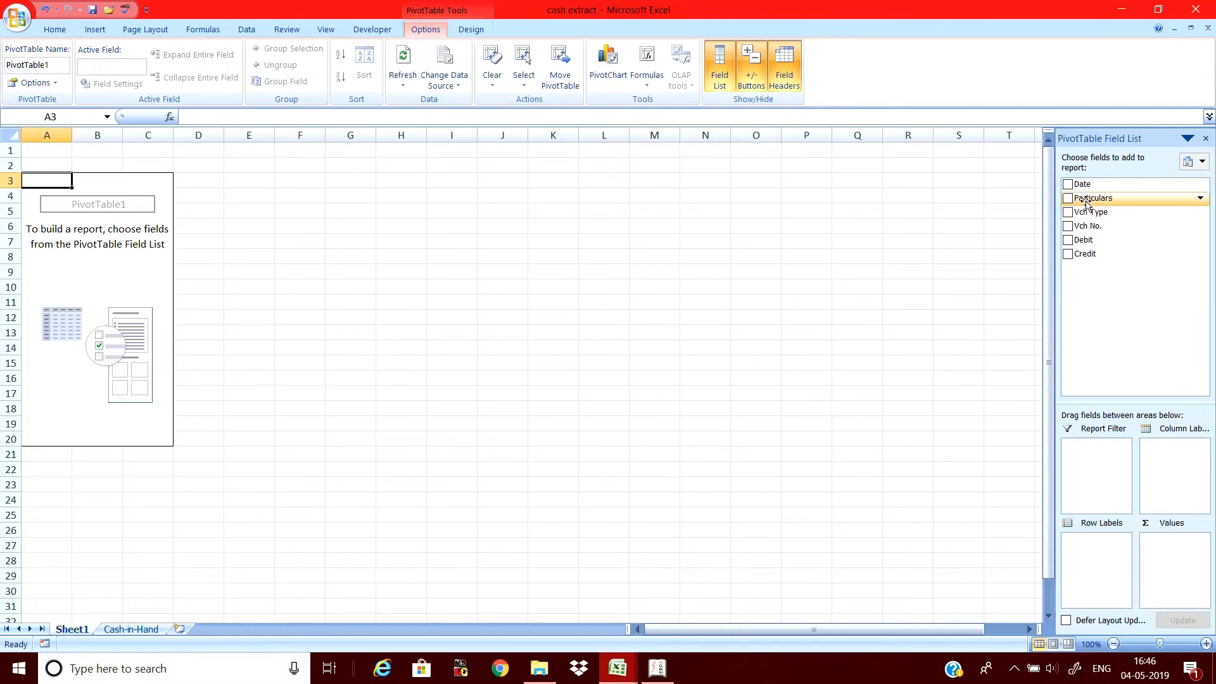
drag(1087, 201, 1094, 565)
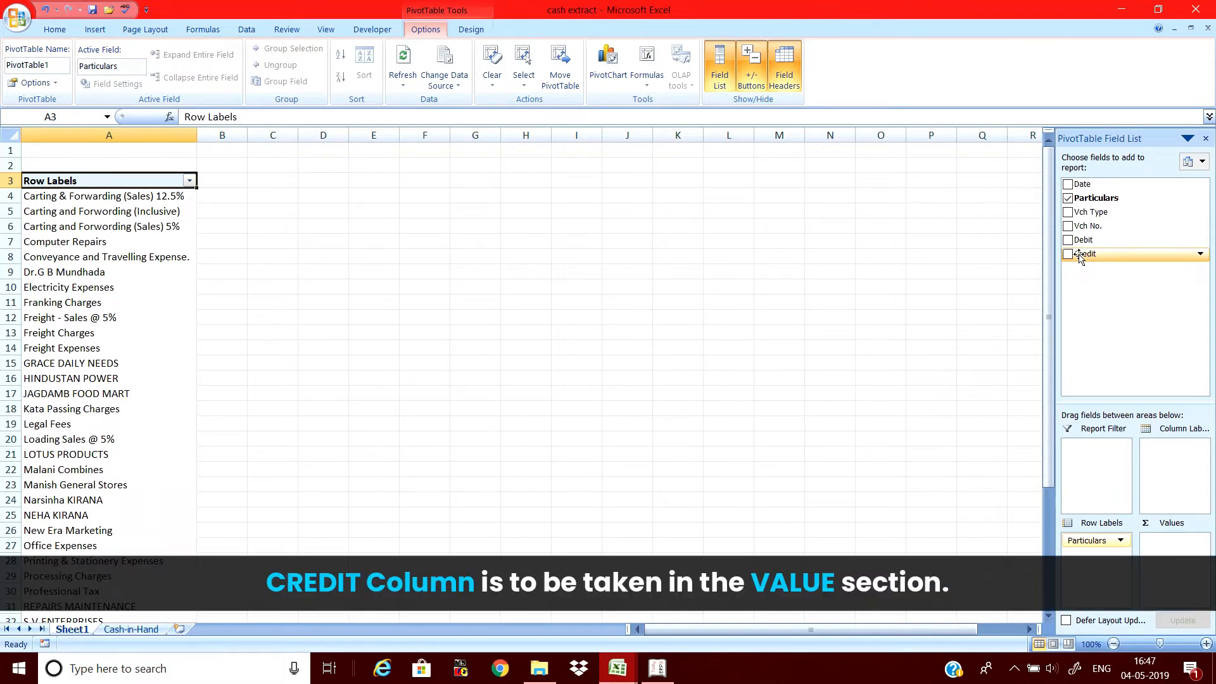
drag(1080, 255, 1186, 565)
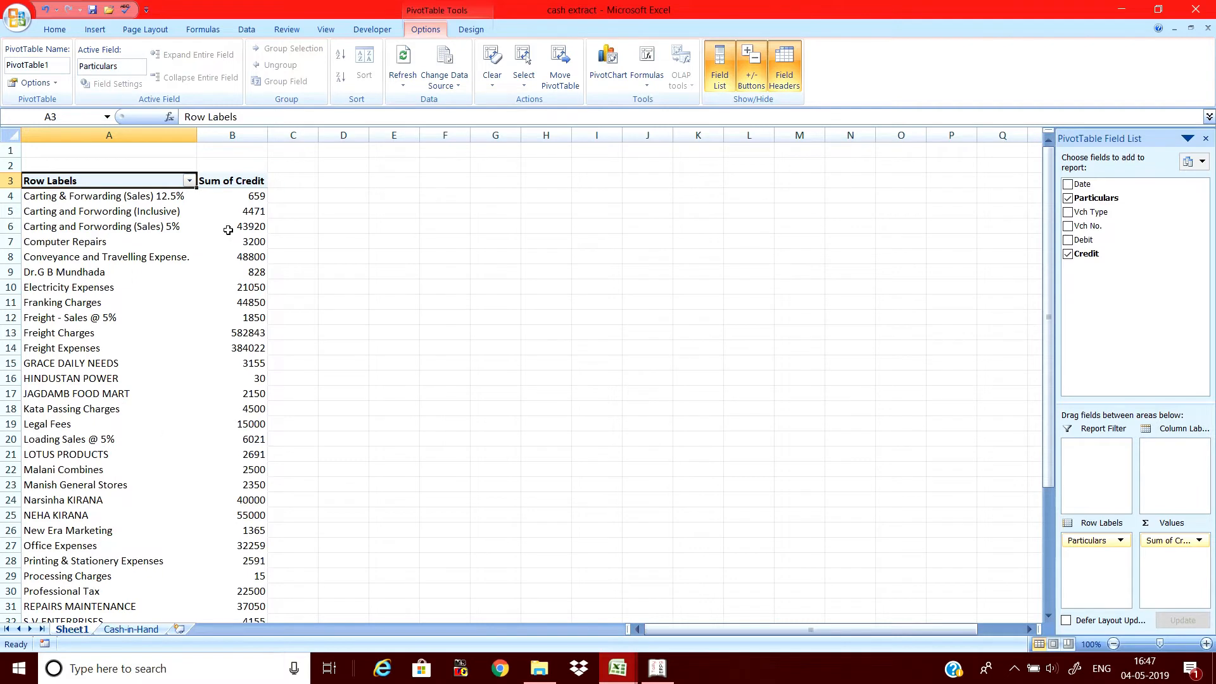
Review the summarized credit amounts for each particular down to the grand total and back to the start of the sheet
mouse_move(228, 230)
key(Down)
key(Down)
key(Down)
key(Down)
key(Down)
key(Down)
key(Down)
key(Down)
key(Down)
key(Down)
key(Down)
key(Down)
key(Down)
key(Down)
key(Down)
key(Down)
key(Down)
key(Down)
key(Down)
key(Down)
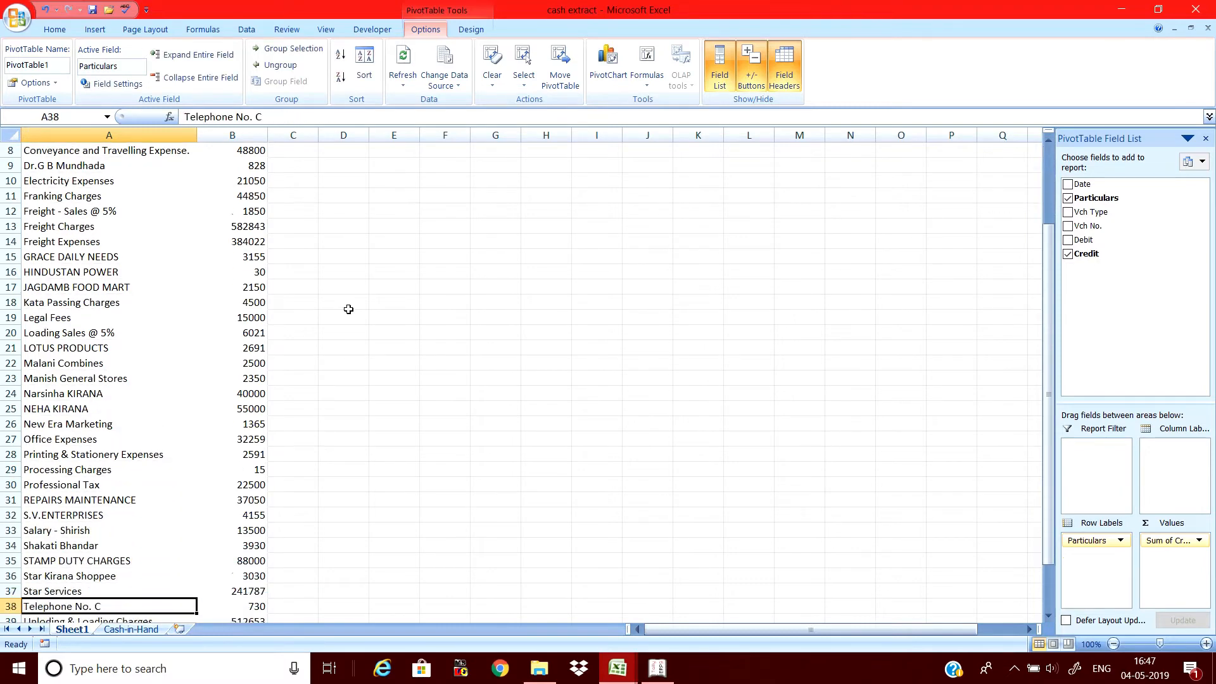
key(Down)
key(Down)
key(Down)
key(Down)
key(Down)
key(Down)
key(Down)
key(Down)
key(Down)
key(Down)
key(Down)
key(Down)
key(Down)
key(Down)
key(Down)
key(Down)
key(Up)
key(Up)
key(Up)
key(Up)
key(Up)
key(Up)
key(Up)
key(Up)
key(Up)
key(Up)
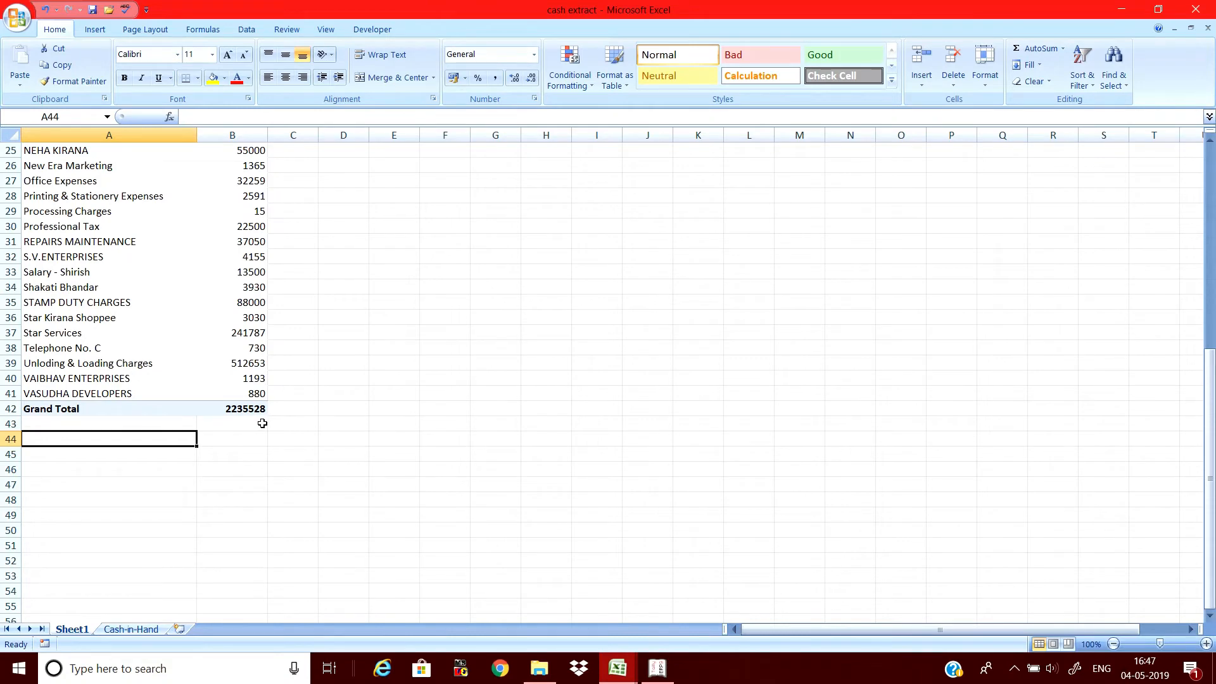
key(Up)
key(Up)
key(Up)
key(Up)
key(Up)
key(Up)
key(Up)
key(Up)
key(Up)
key(Up)
key(Up)
key(Up)
key(Up)
key(Up)
key(Up)
key(Up)
key(Up)
key(Up)
key(Up)
key(Up)
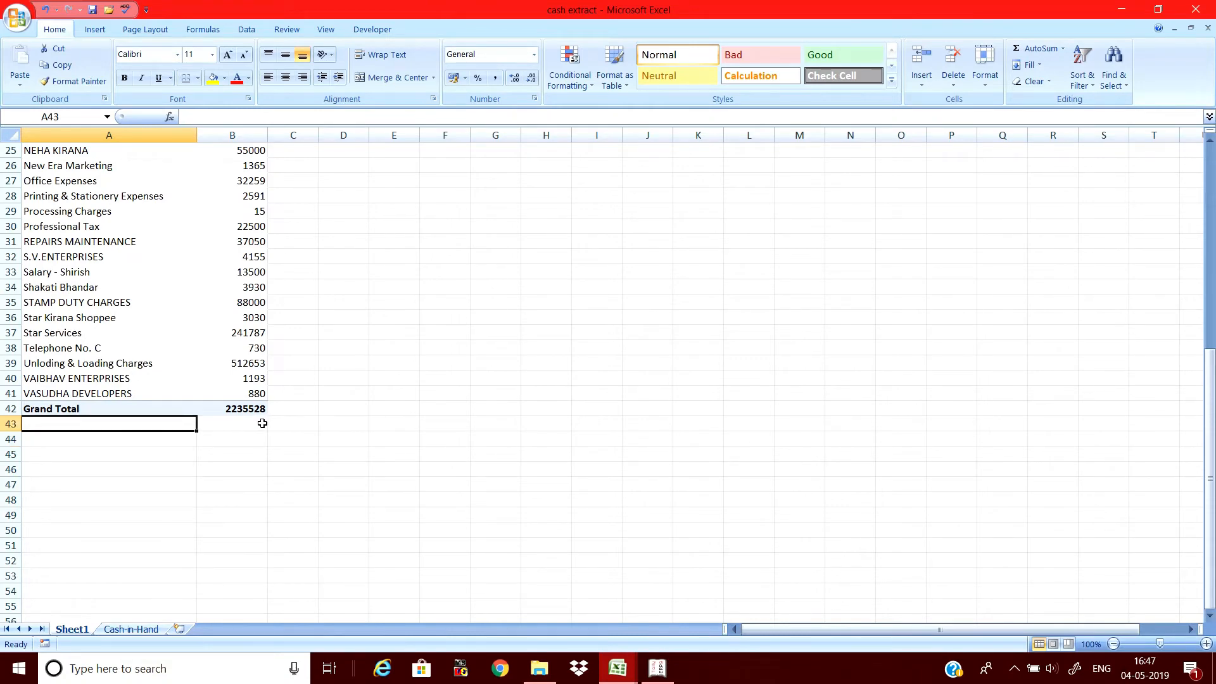
key(Up)
key(Up)
key(Up)
key(Up)
key(Up)
key(Up)
key(Up)
key(Up)
key(Up)
key(Up)
key(Up)
key(Up)
key(Up)
key(Up)
key(Up)
key(Up)
key(Up)
key(Up)
key(Up)
key(Up)
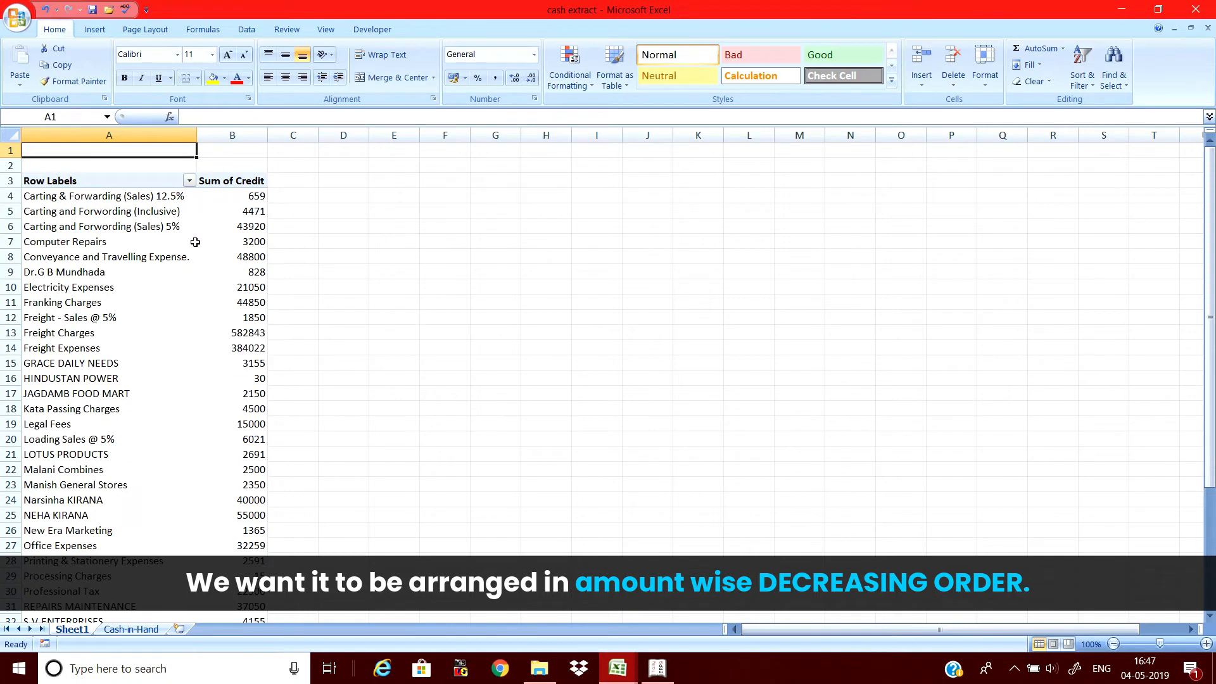
Sort the PivotTable by Sum of Credit from largest to smallest
click(242, 226)
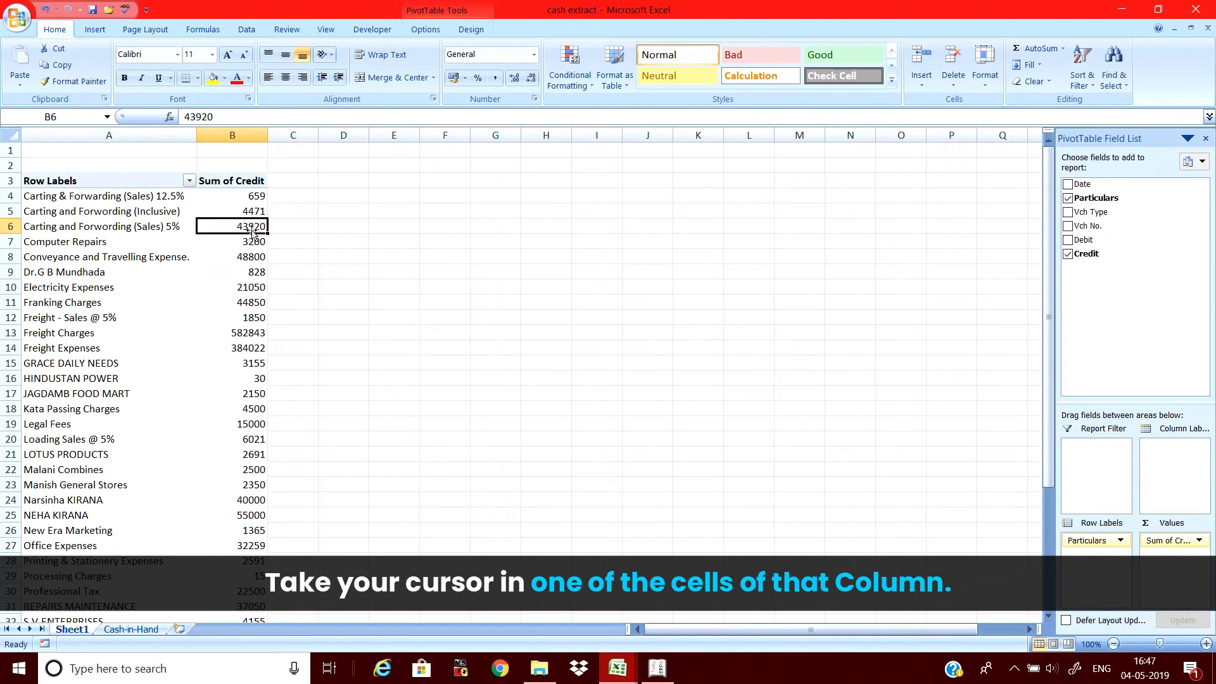
right_click(253, 232)
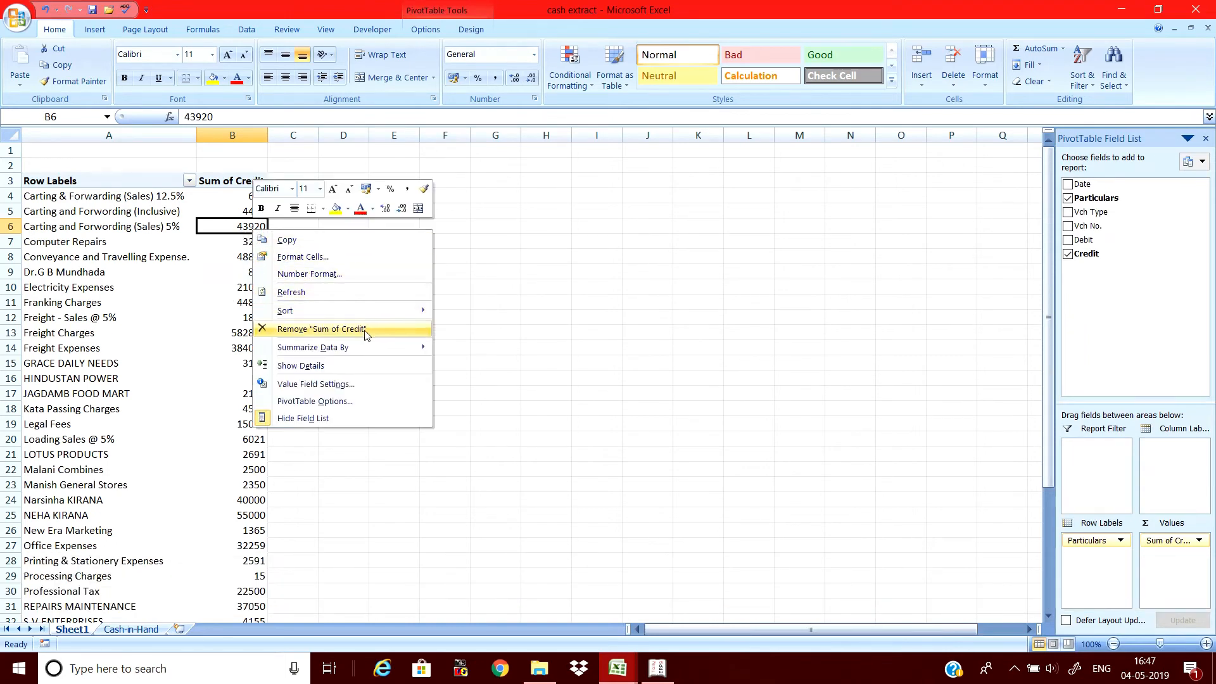
mouse_move(387, 350)
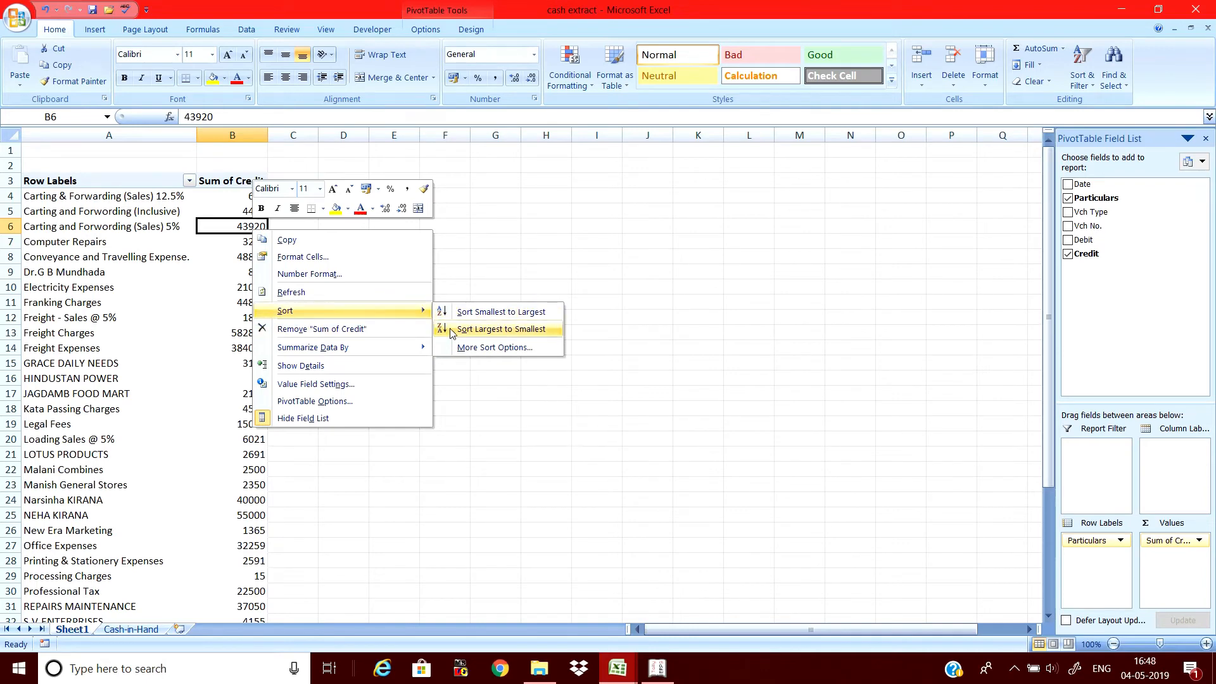
click(452, 331)
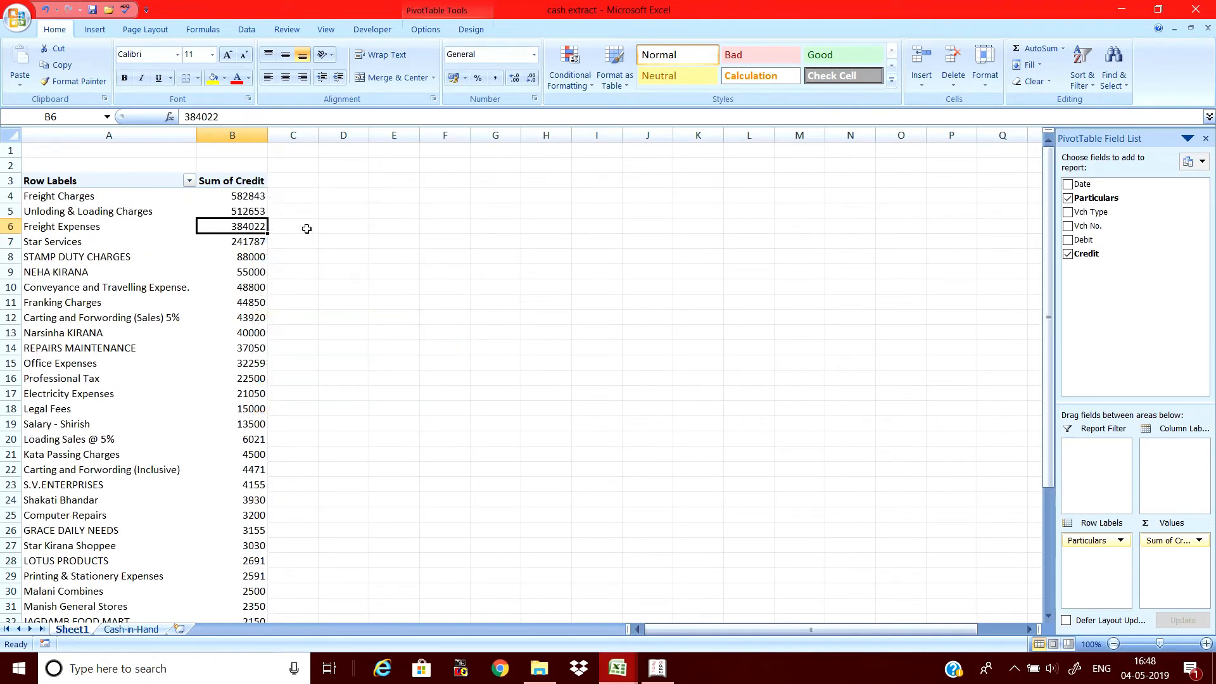
Format the Sum of Credit column with comma separators and no decimal places
click(237, 135)
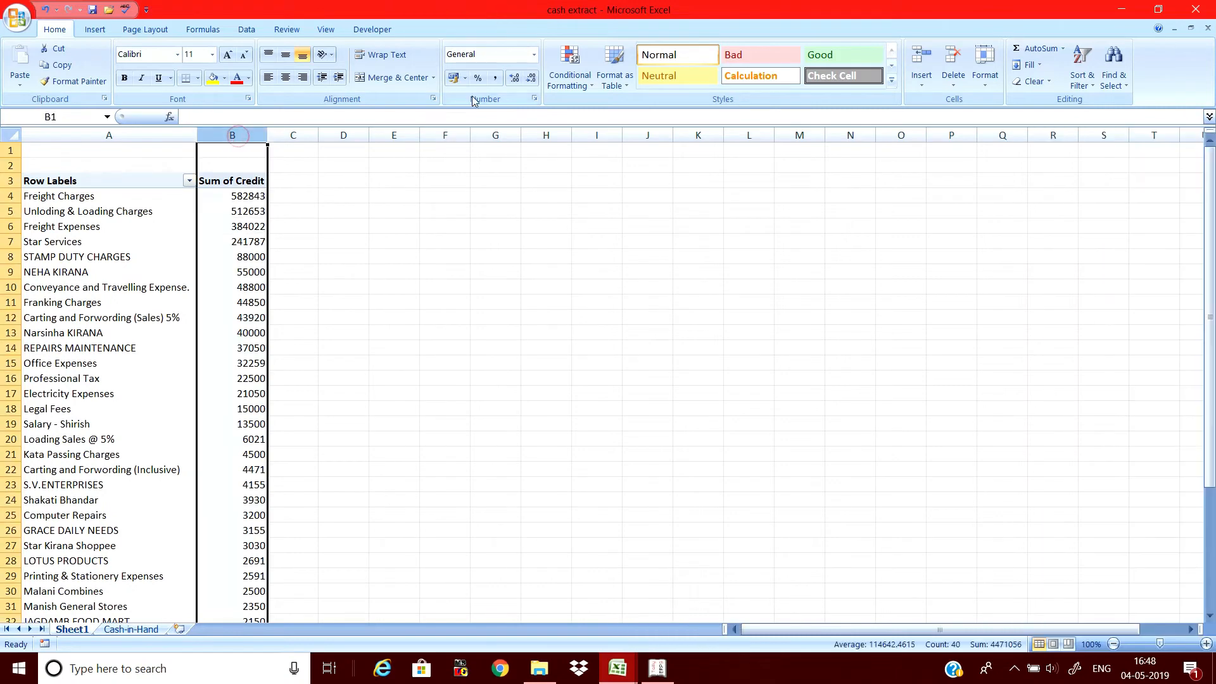
click(495, 78)
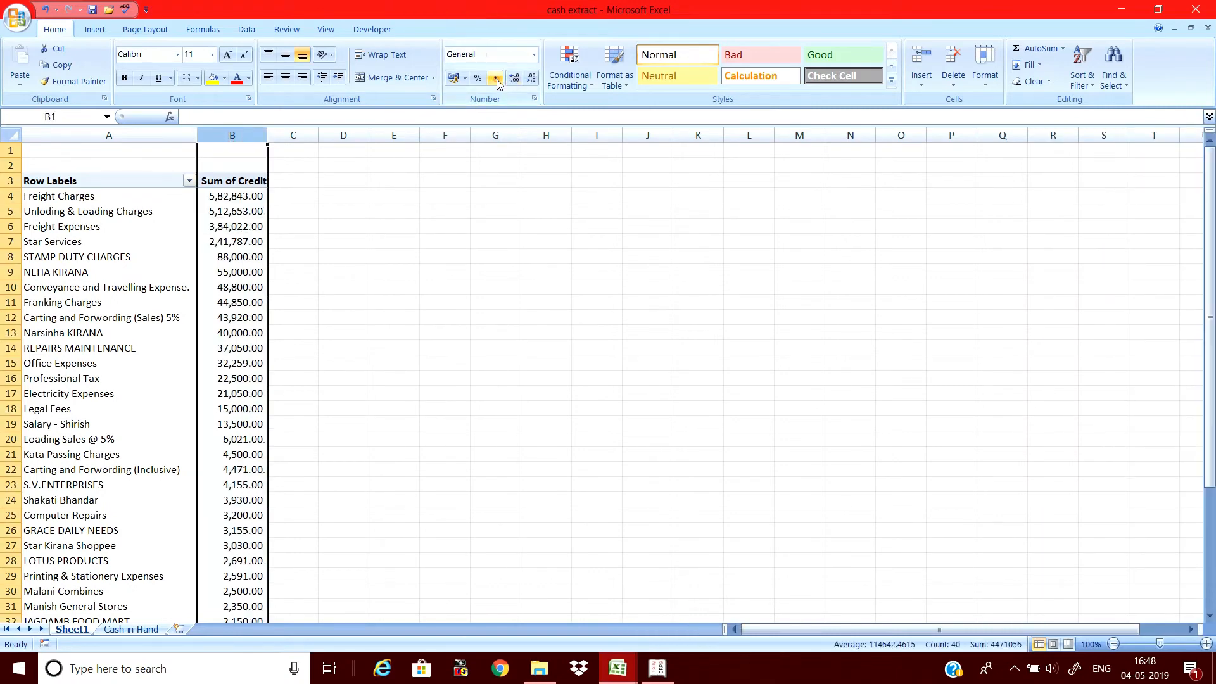
click(530, 82)
click(530, 82)
click(413, 209)
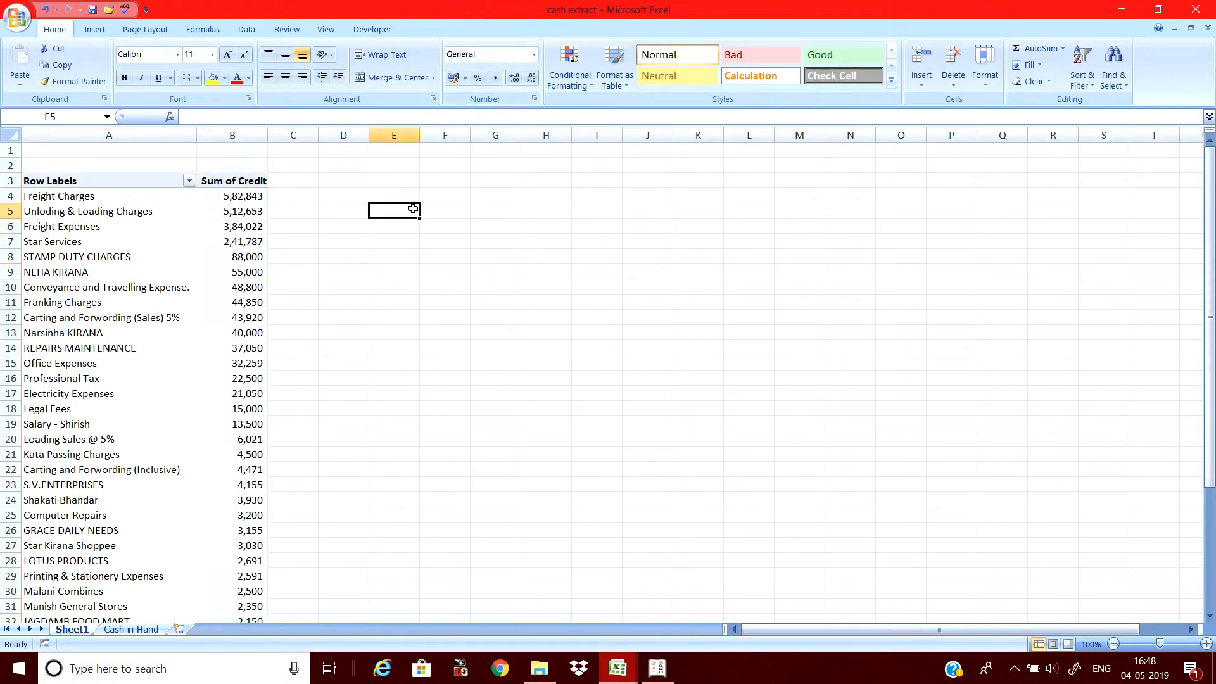
Add the Credit field to the PivotTable values a second time and summarize it by Count
mouse_move(251, 203)
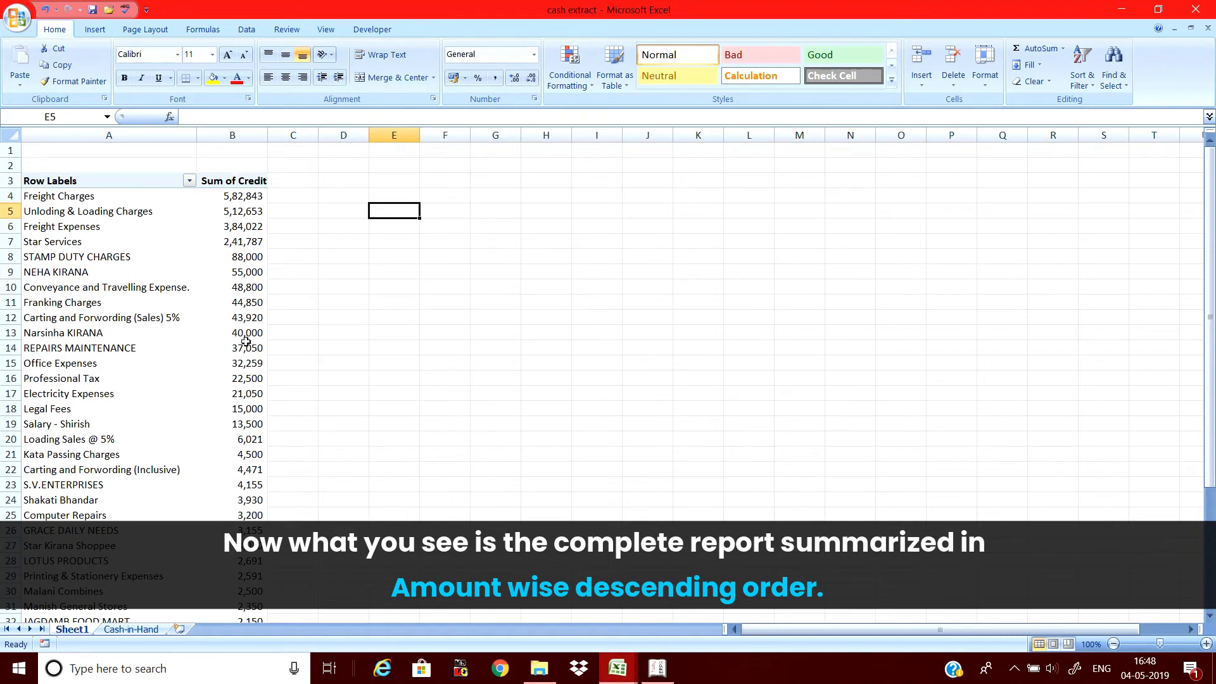
click(232, 228)
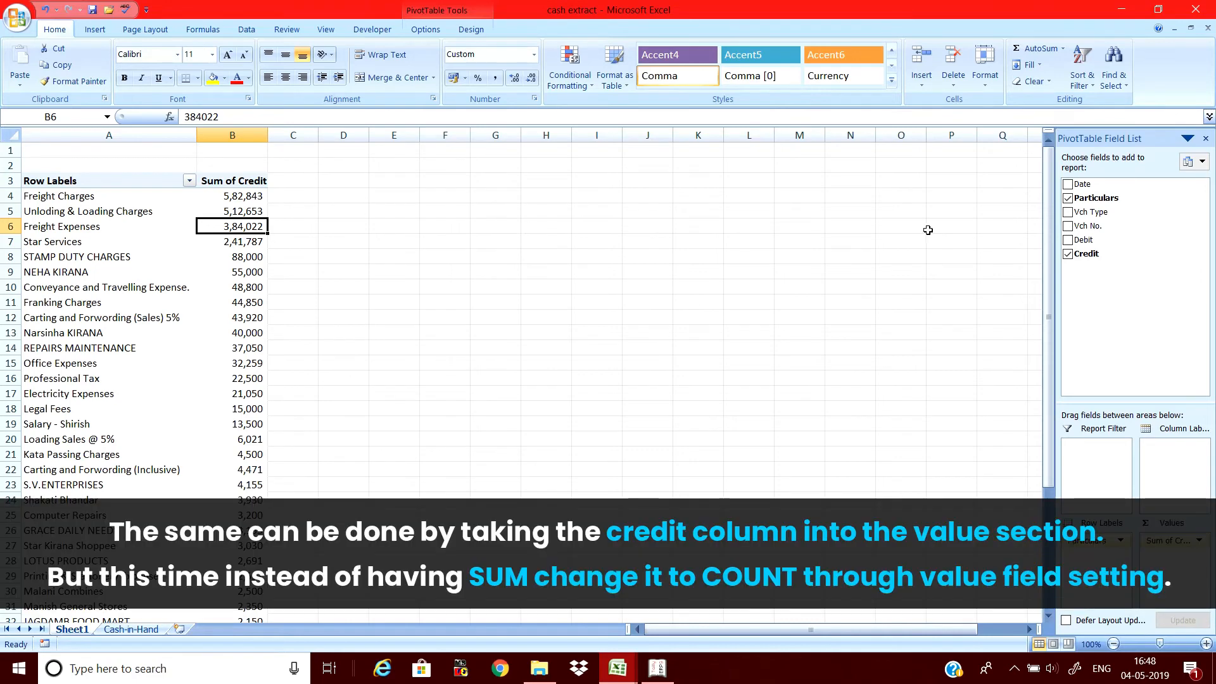
drag(1077, 256, 1182, 582)
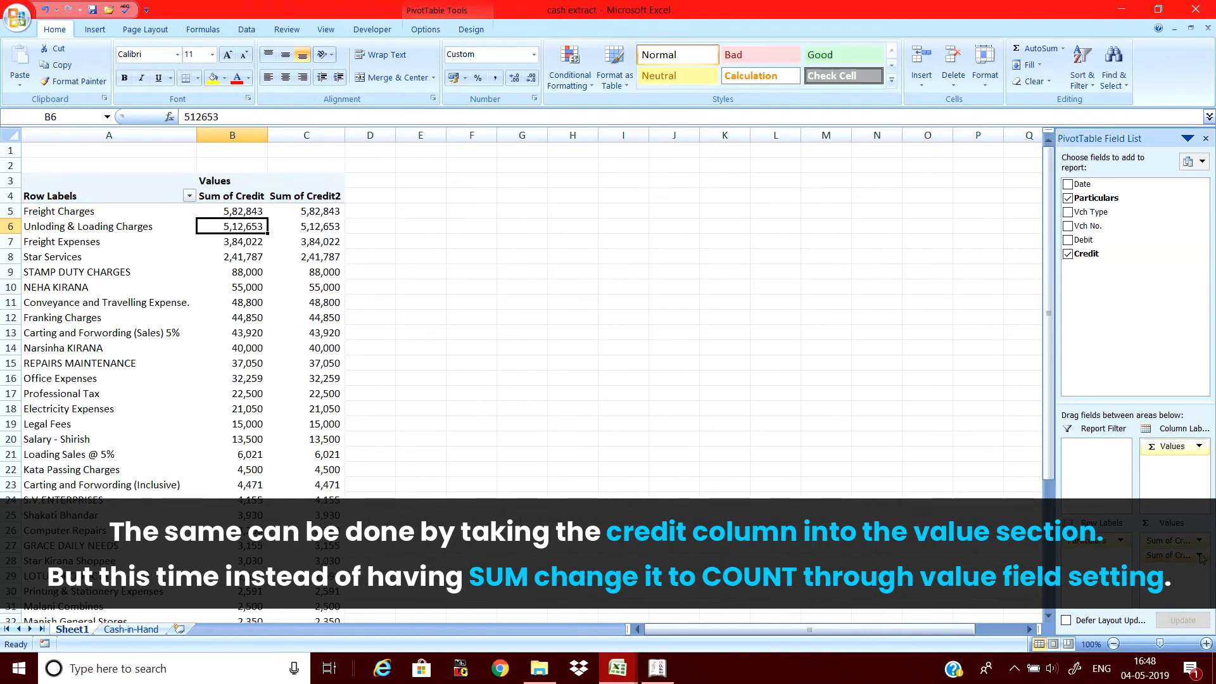
click(1199, 556)
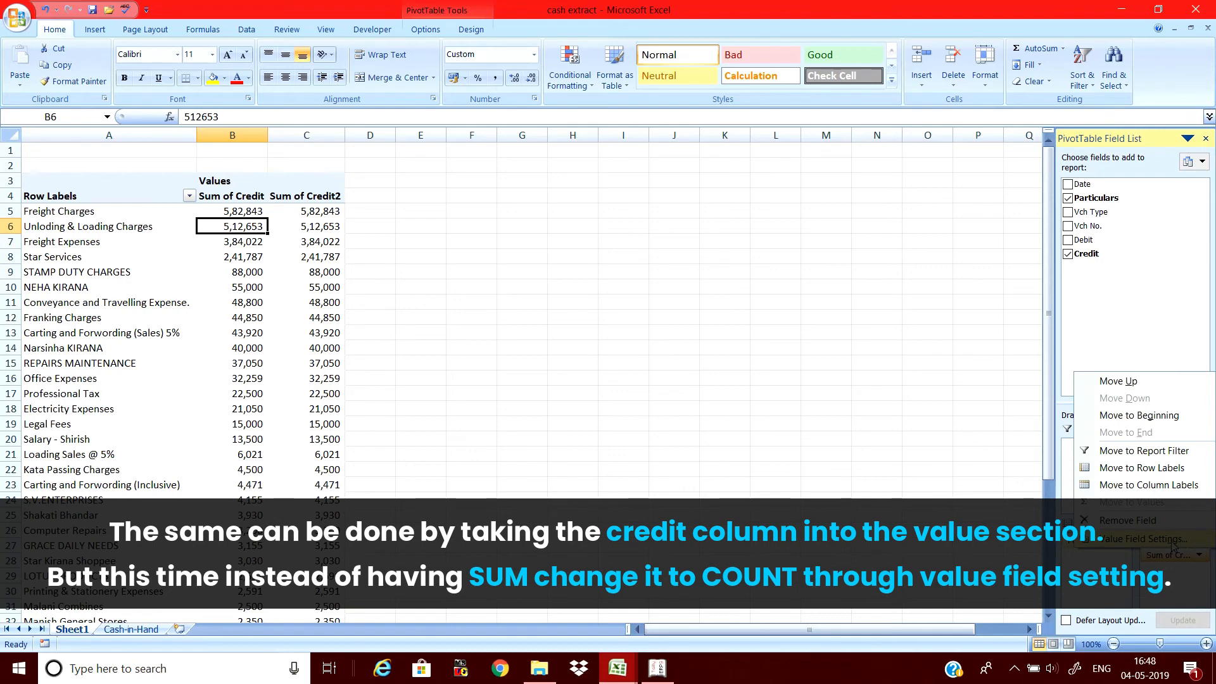
click(1140, 539)
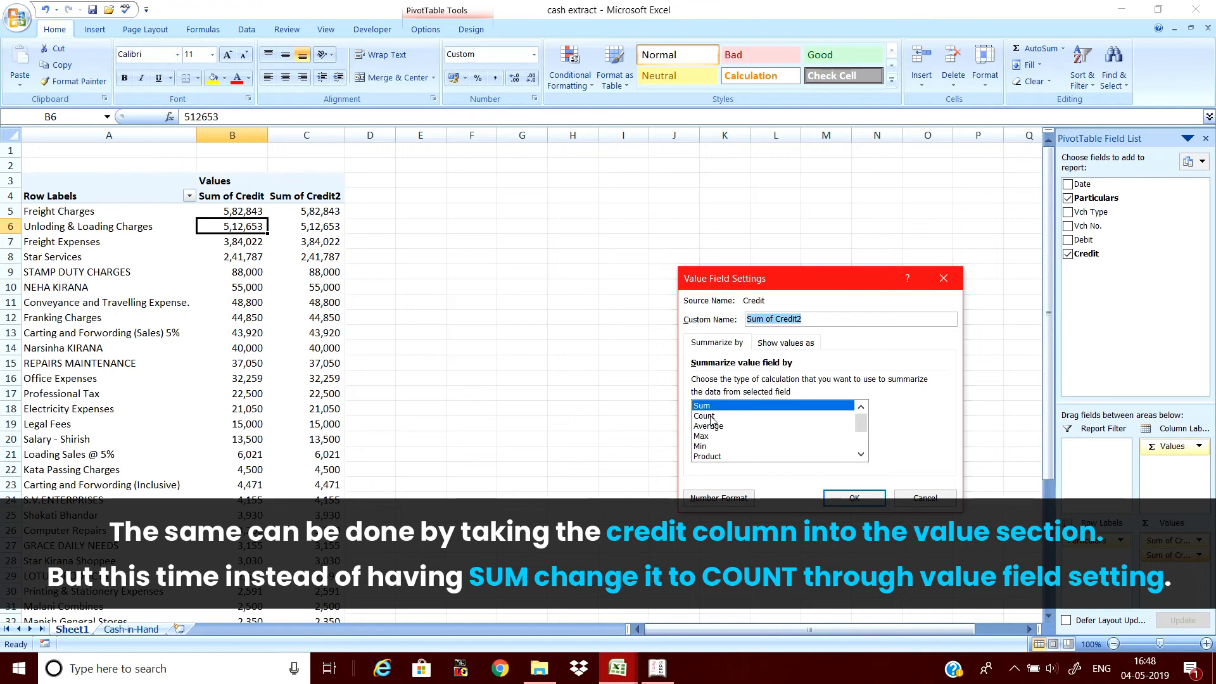
click(712, 416)
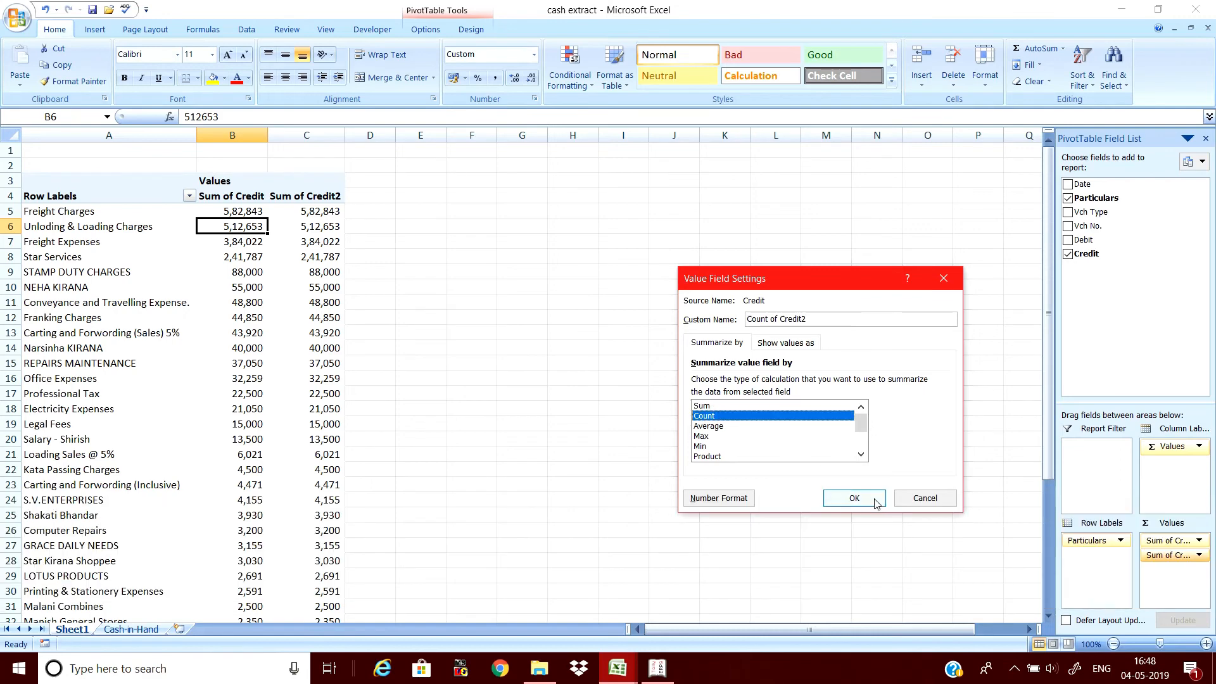
click(876, 500)
click(623, 378)
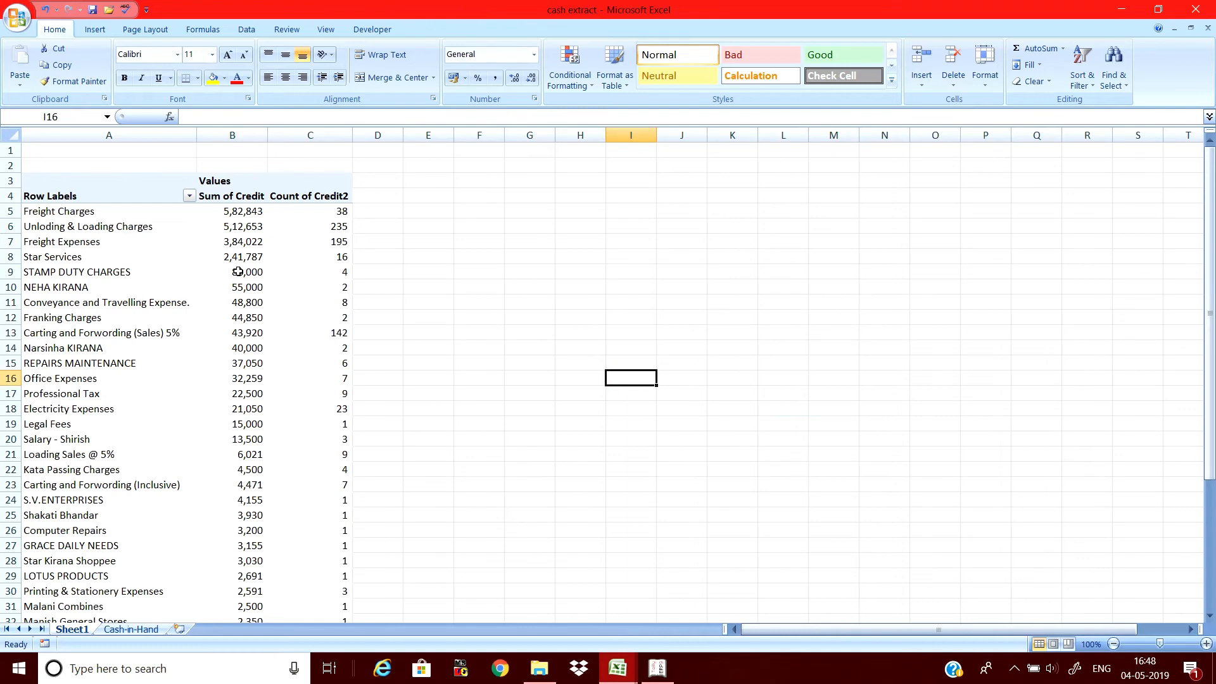
Zoom the sheet to 145% and examine the credit sums alongside the payment counts for each particular
ctrl+scroll(238, 272, up, 3)
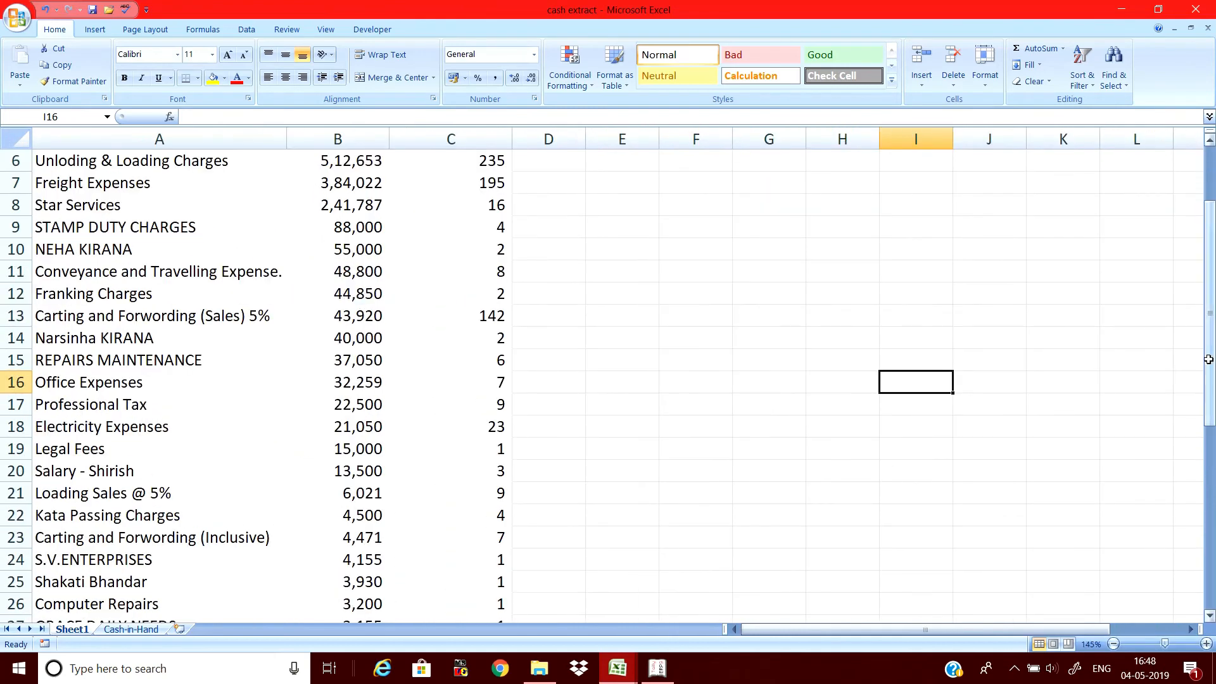
drag(1209, 359, 1208, 311)
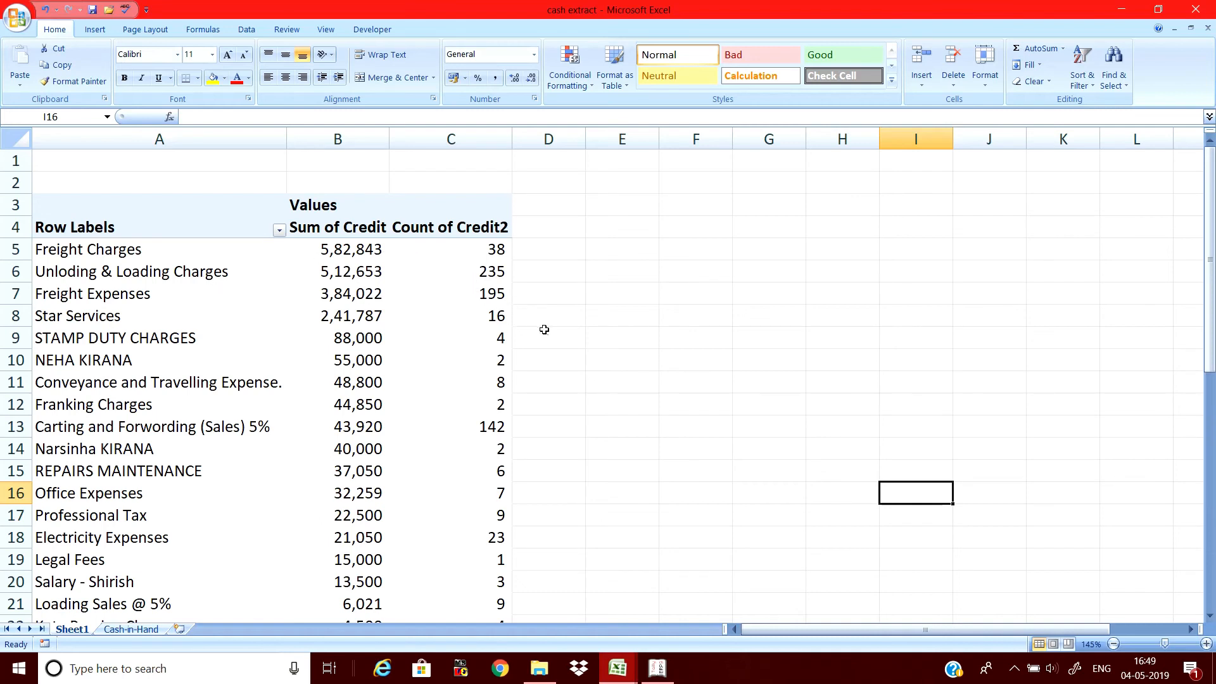
mouse_move(512, 396)
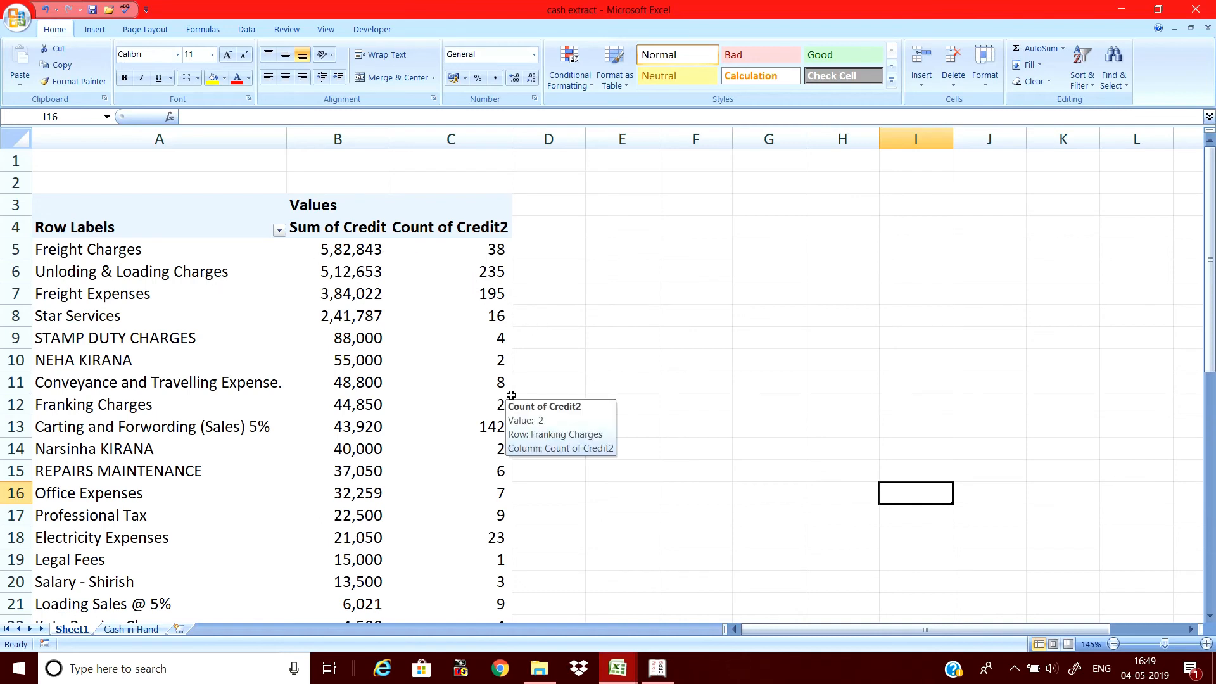